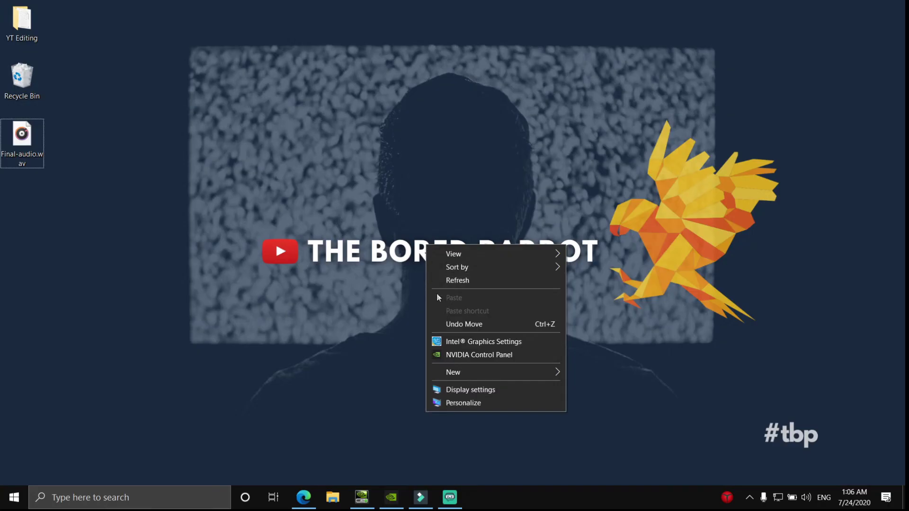
# Open the NVIDIA Control Panel from the desktop, minimizing GeForce Experience, and move its window so the whole window fits on screen
pyautogui.click(456, 356)
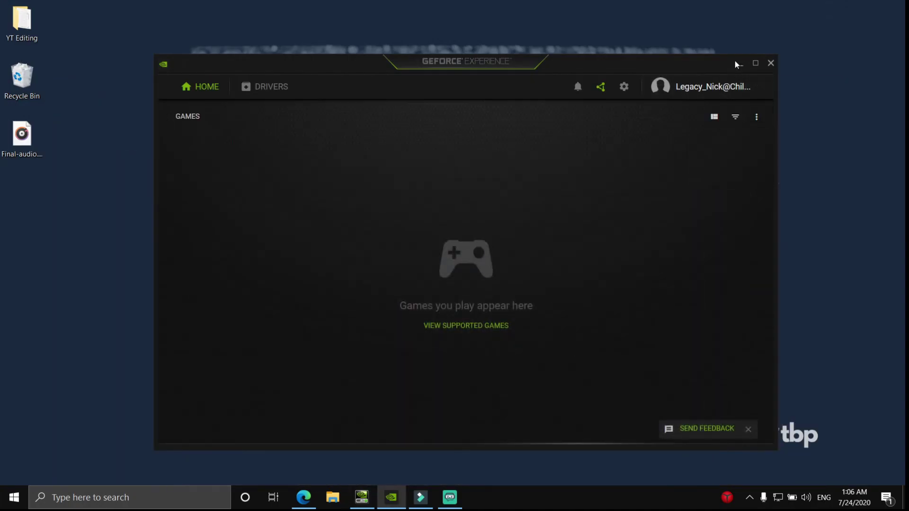
pyautogui.click(740, 65)
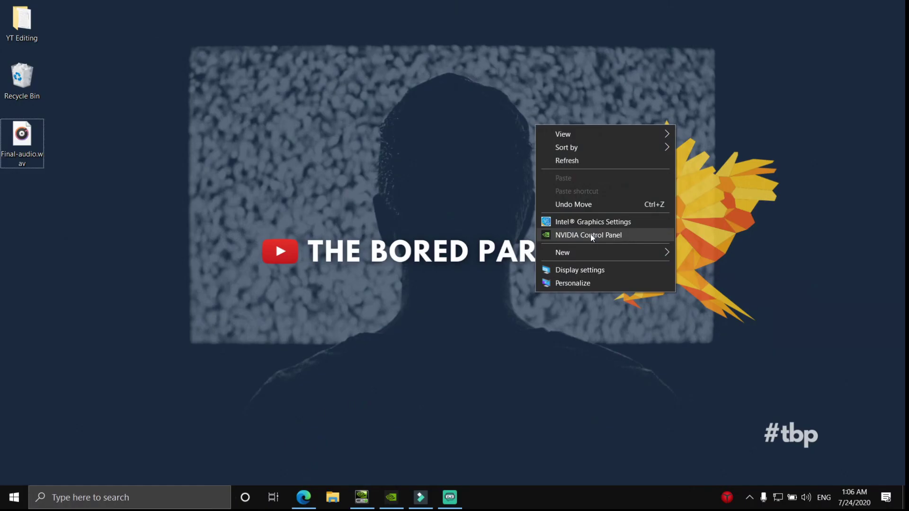
pyautogui.click(590, 234)
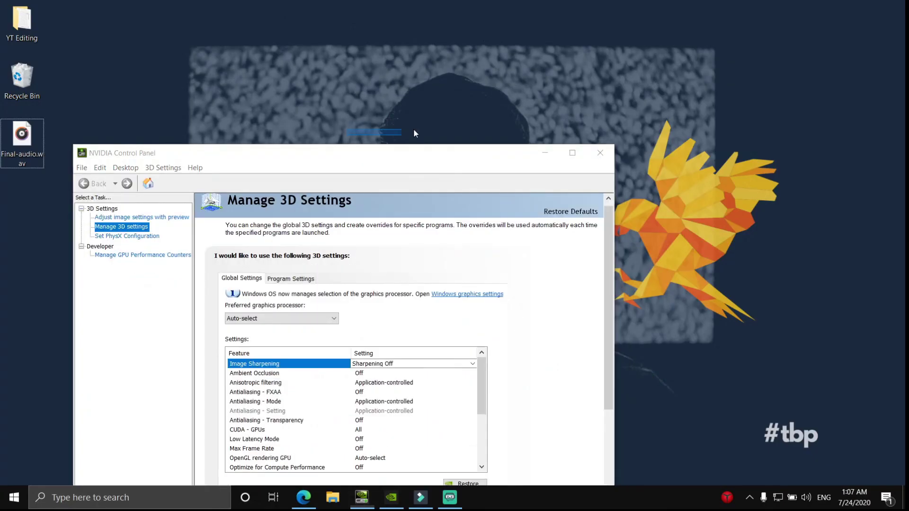
pyautogui.moveTo(347, 135); pyautogui.dragTo(385, 107)
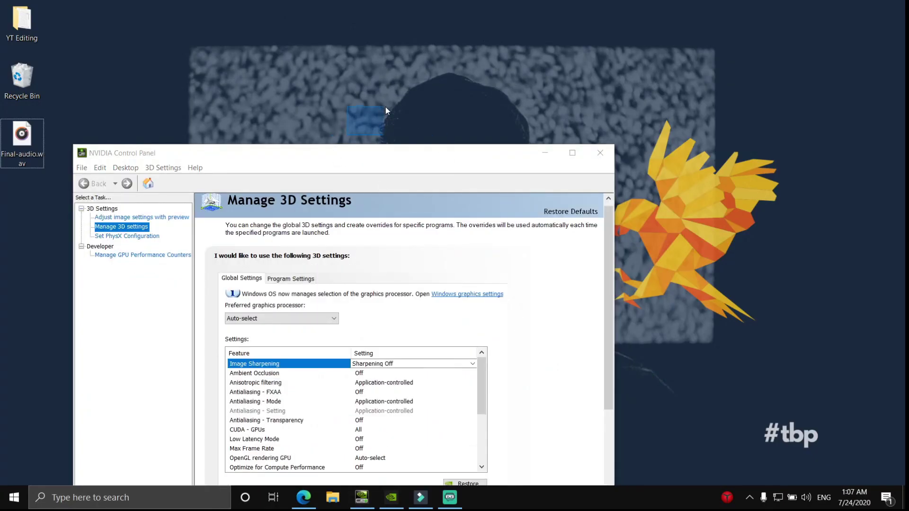
pyautogui.moveTo(407, 147); pyautogui.dragTo(523, 87)
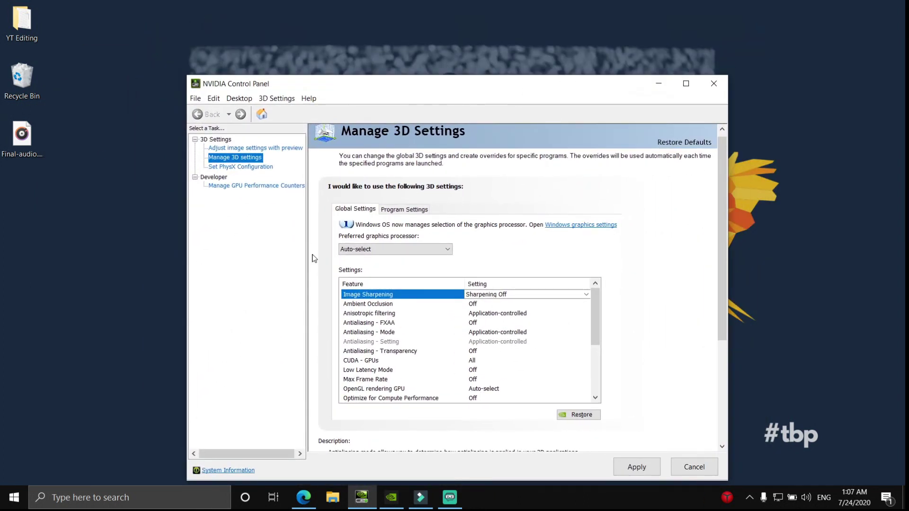
# View the Program Settings for 3D and return to the Global Settings
pyautogui.click(383, 210)
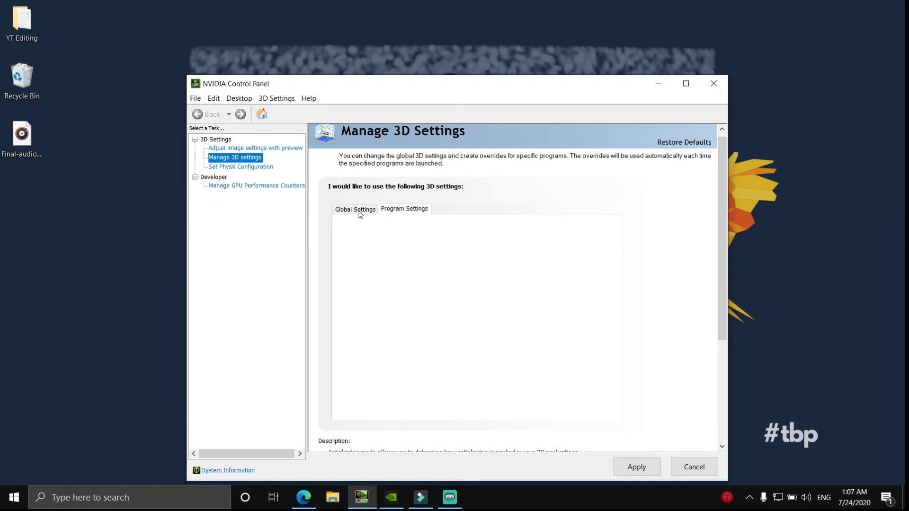
pyautogui.click(356, 210)
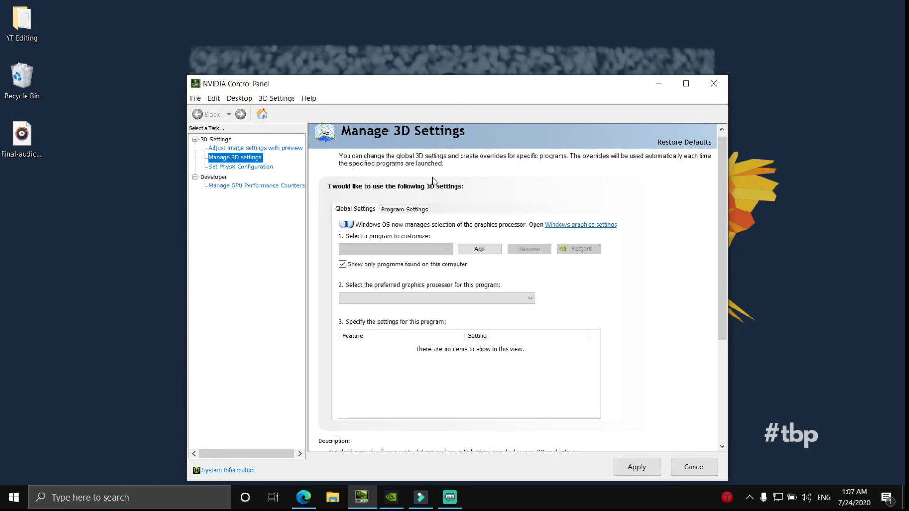
pyautogui.click(362, 211)
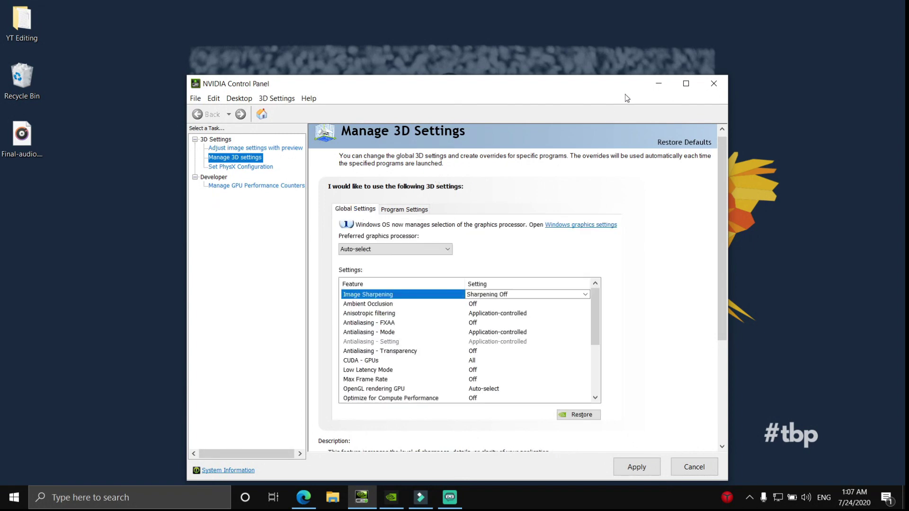
pyautogui.click(686, 84)
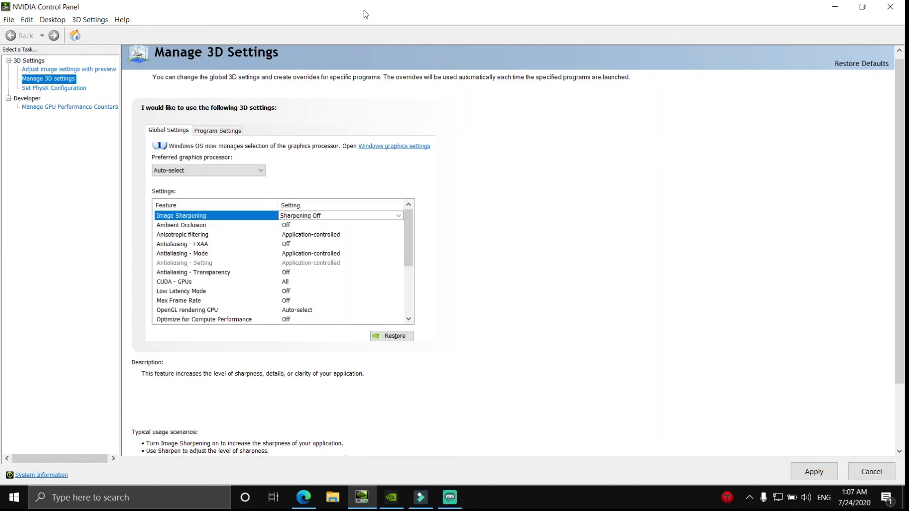
pyautogui.moveTo(364, 10); pyautogui.dragTo(427, 94)
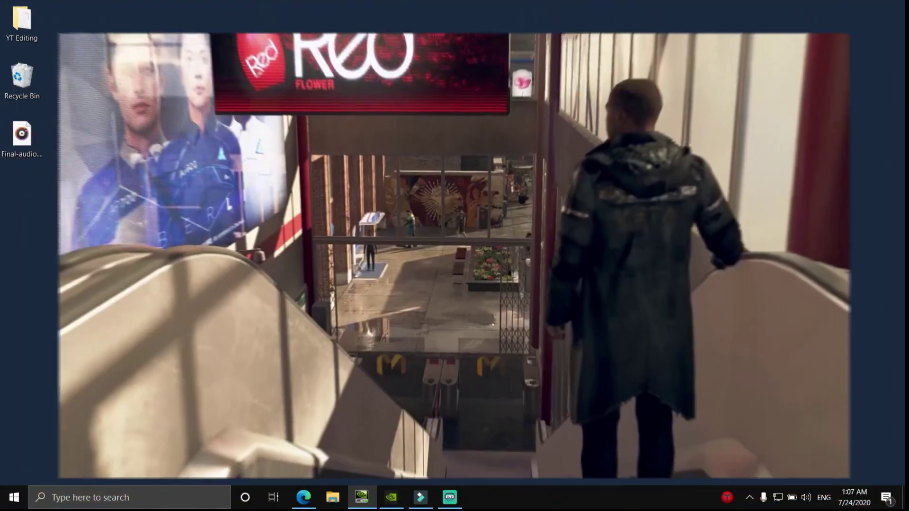
pyautogui.moveTo(447, 53); pyautogui.dragTo(450, 44)
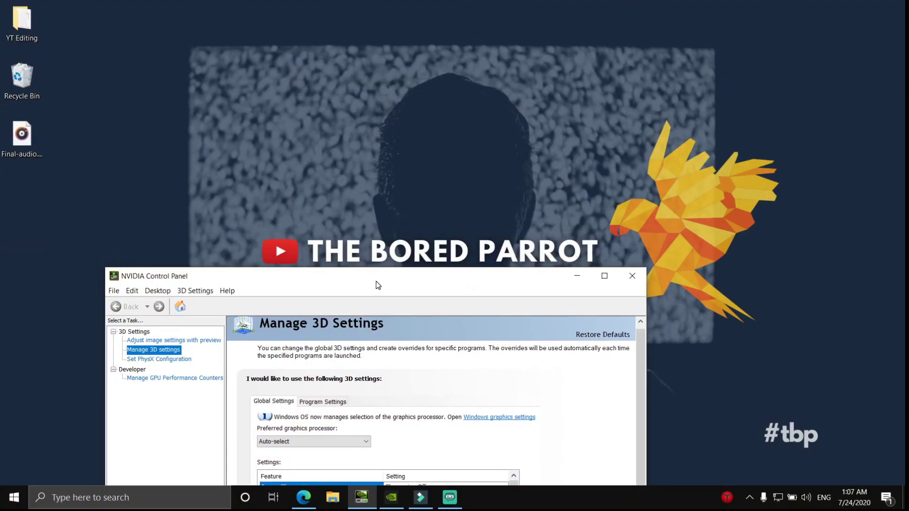
pyautogui.moveTo(377, 285); pyautogui.dragTo(482, 277)
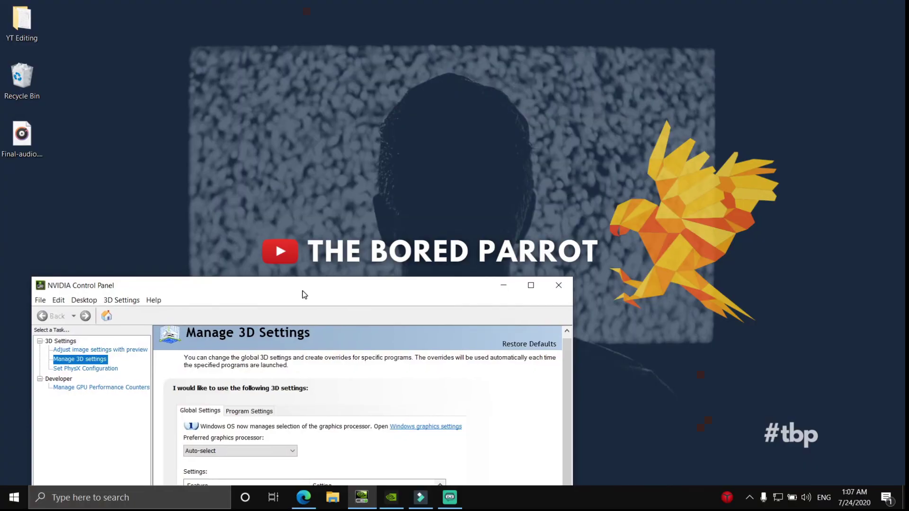
pyautogui.moveTo(304, 293); pyautogui.dragTo(409, 63)
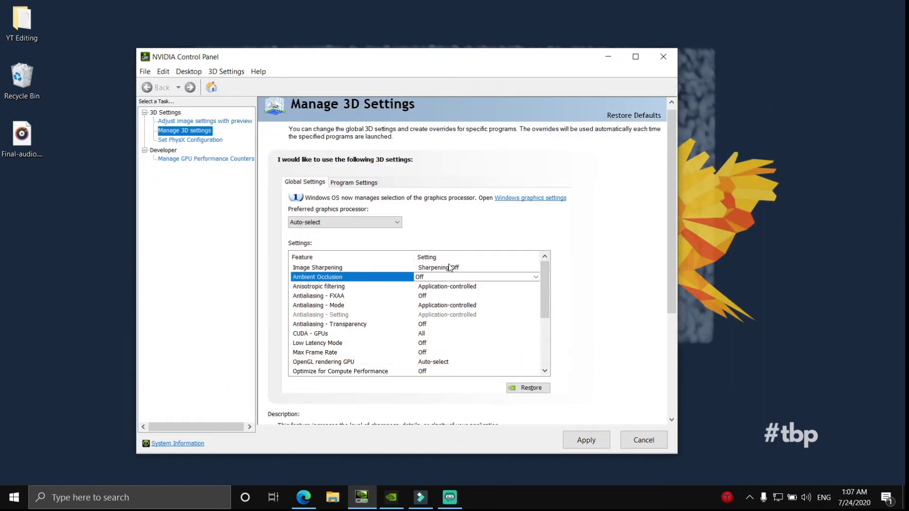
# Review the Image Sharpening options, leaving sharpening Off, and set Ambient Occlusion to Off
pyautogui.click(449, 267)
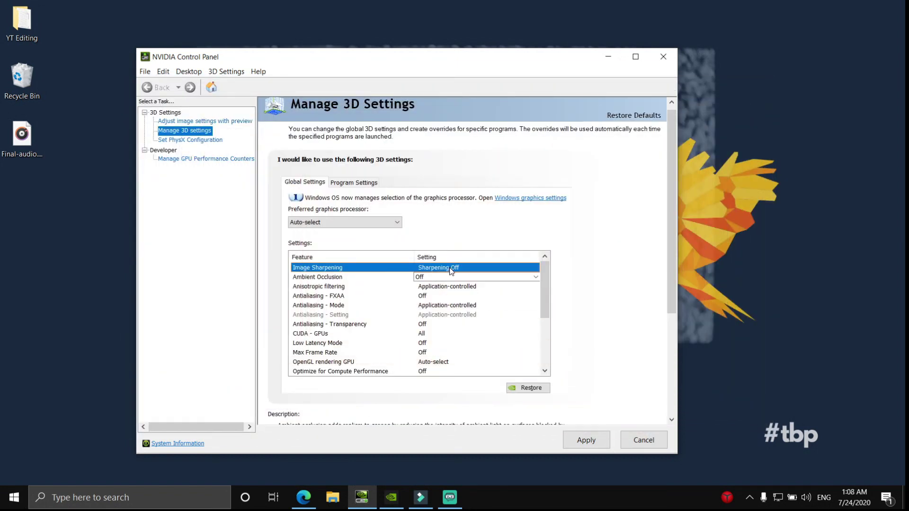
pyautogui.click(450, 268)
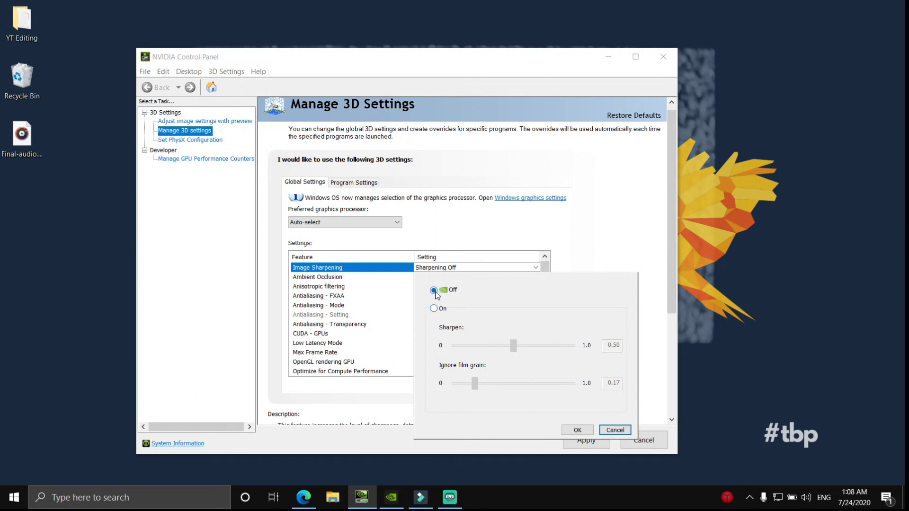
pyautogui.click(397, 269)
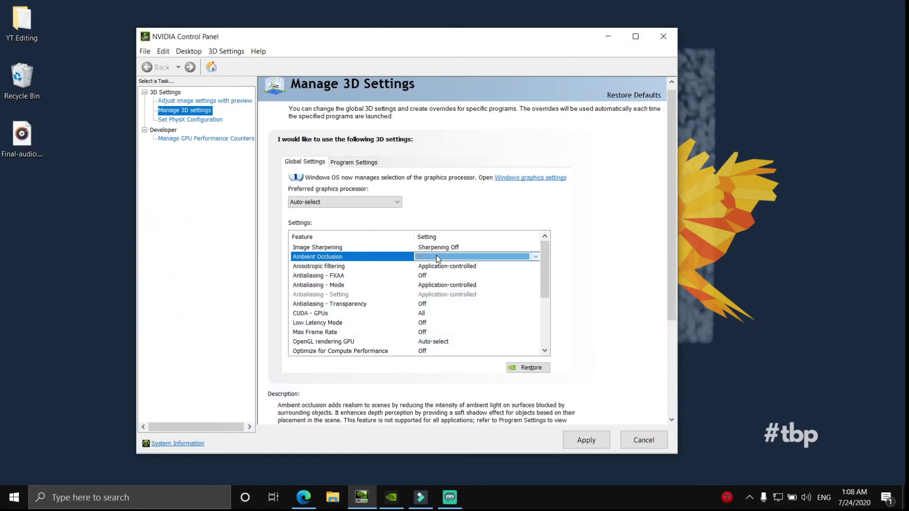
pyautogui.click(437, 257)
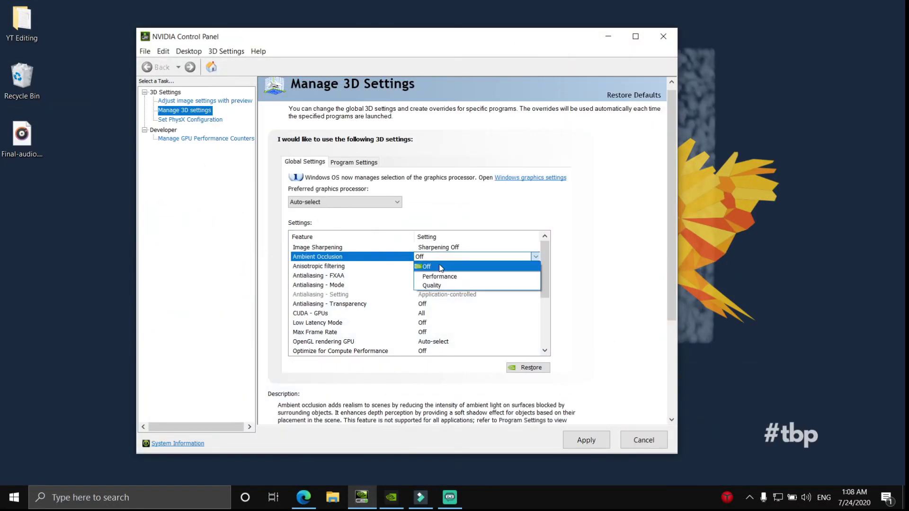
pyautogui.click(438, 267)
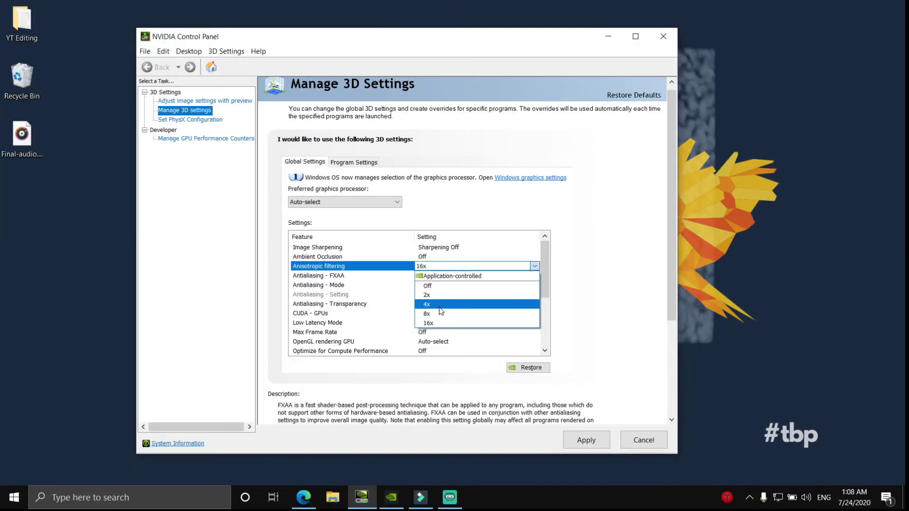
# Set Anisotropic filtering to 16x and Antialiasing - FXAA to Off in the global settings
pyautogui.click(436, 324)
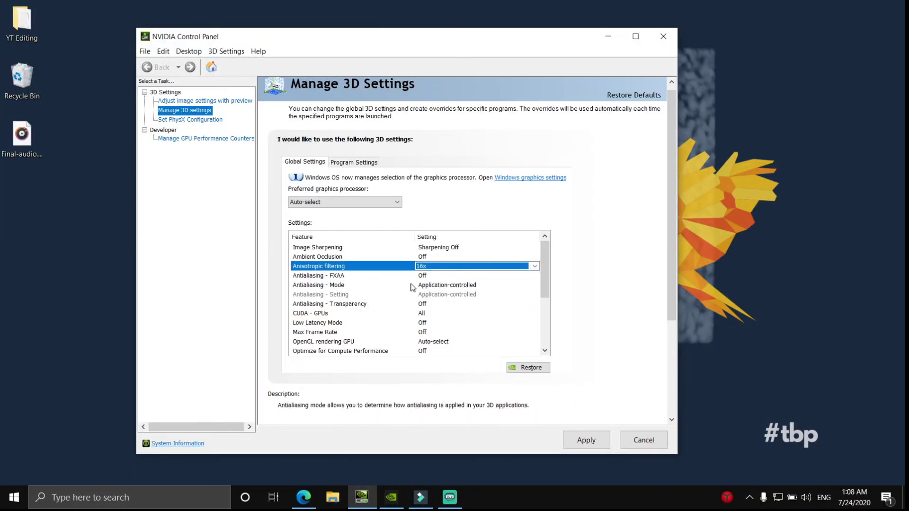
pyautogui.click(342, 279)
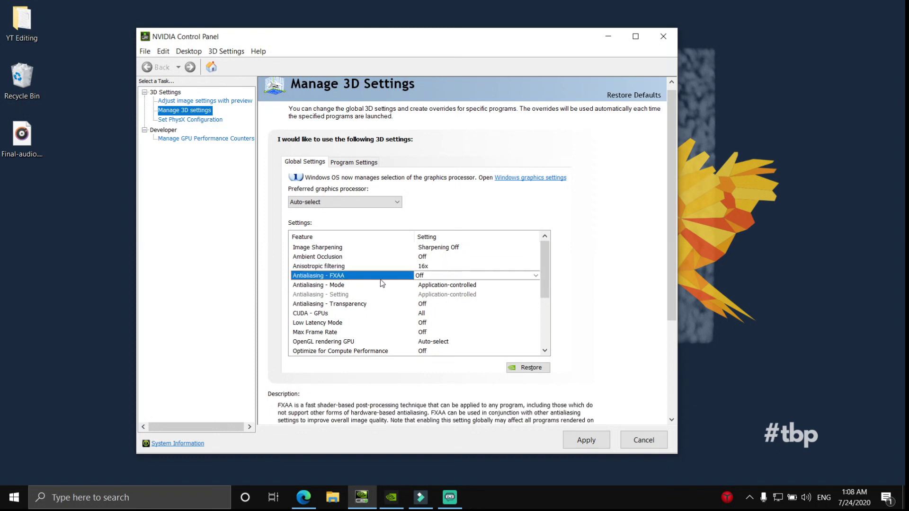
pyautogui.click(441, 276)
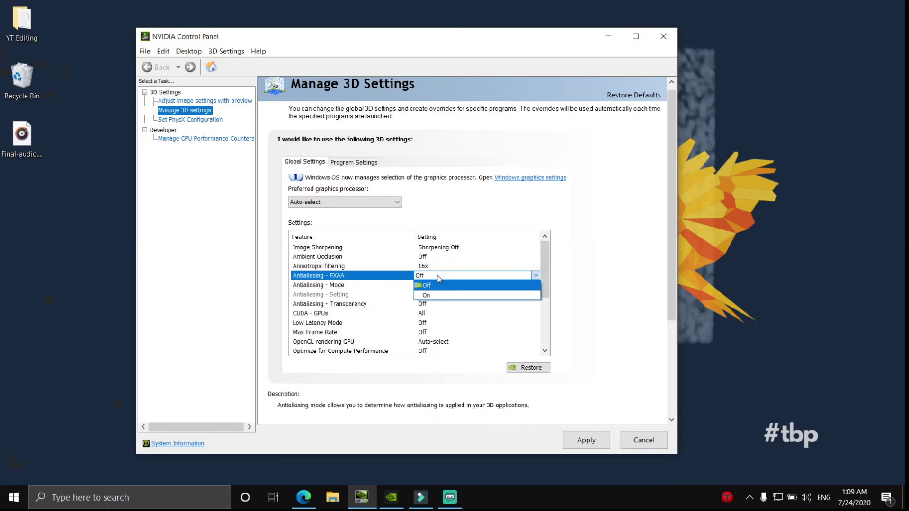
pyautogui.click(447, 287)
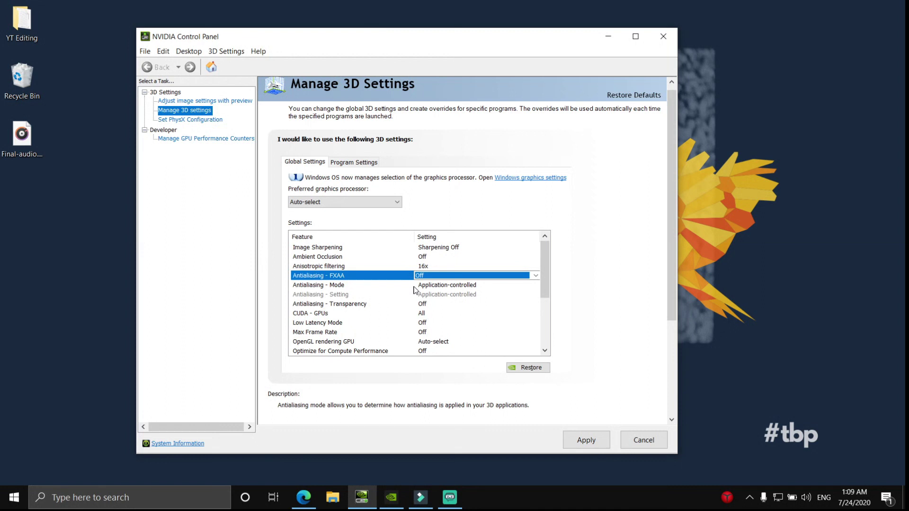
# Set Antialiasing - Mode to Application-controlled and select the Antialiasing - Setting feature
pyautogui.moveTo(383, 42); pyautogui.dragTo(443, 47)
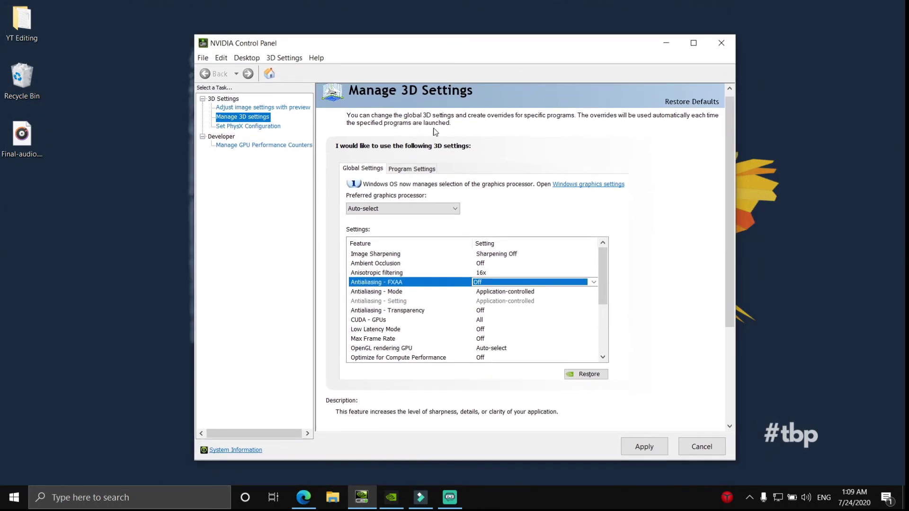
pyautogui.click(405, 294)
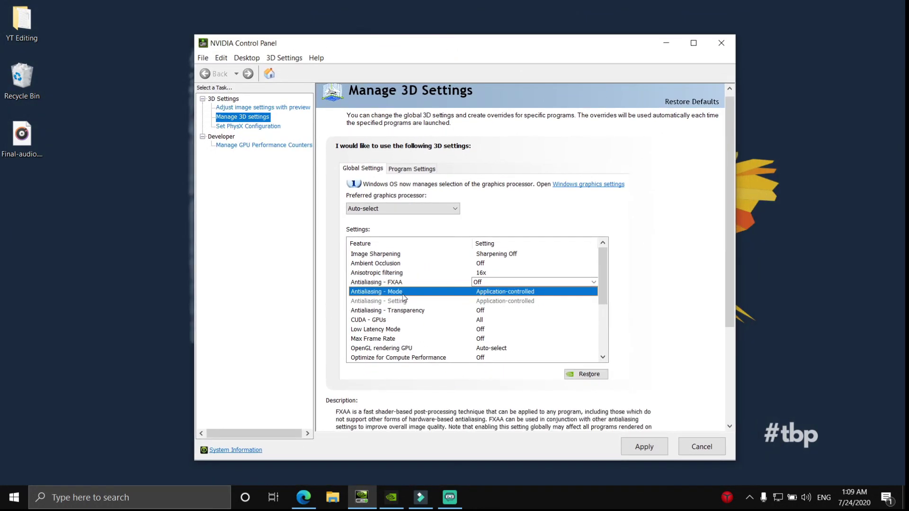
pyautogui.click(518, 291)
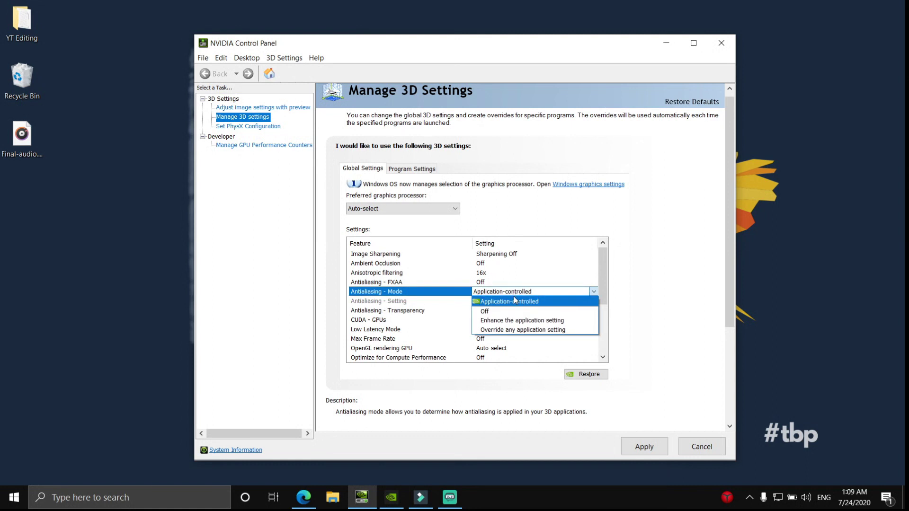
pyautogui.click(516, 302)
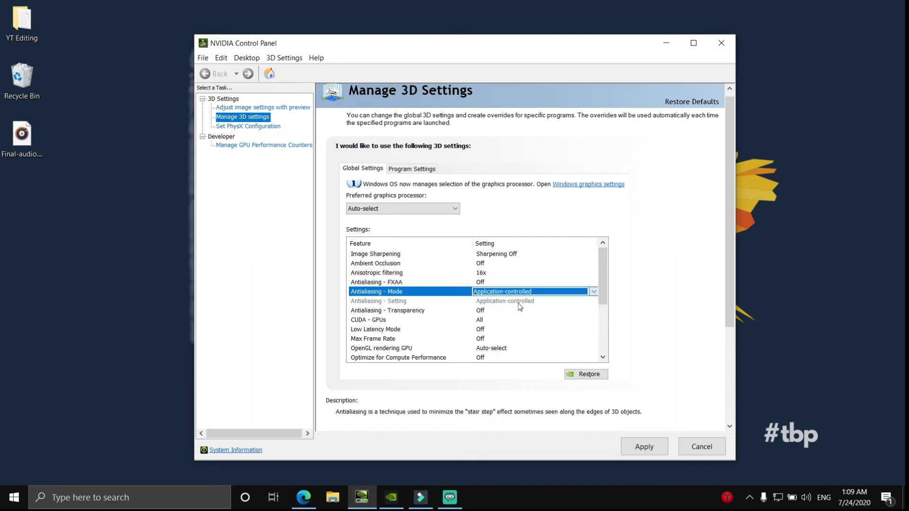
pyautogui.click(444, 303)
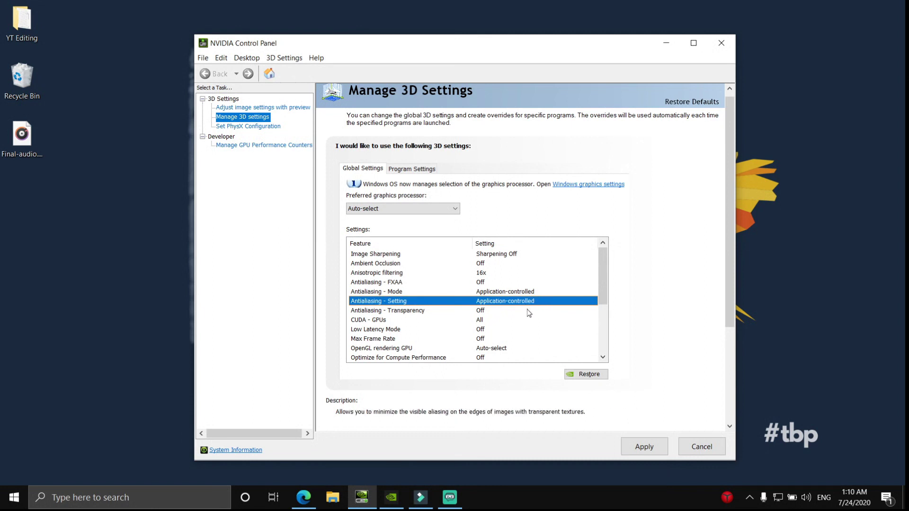
# Set Antialiasing - Transparency to Off in the global 3D settings
pyautogui.click(471, 312)
pyautogui.click(493, 312)
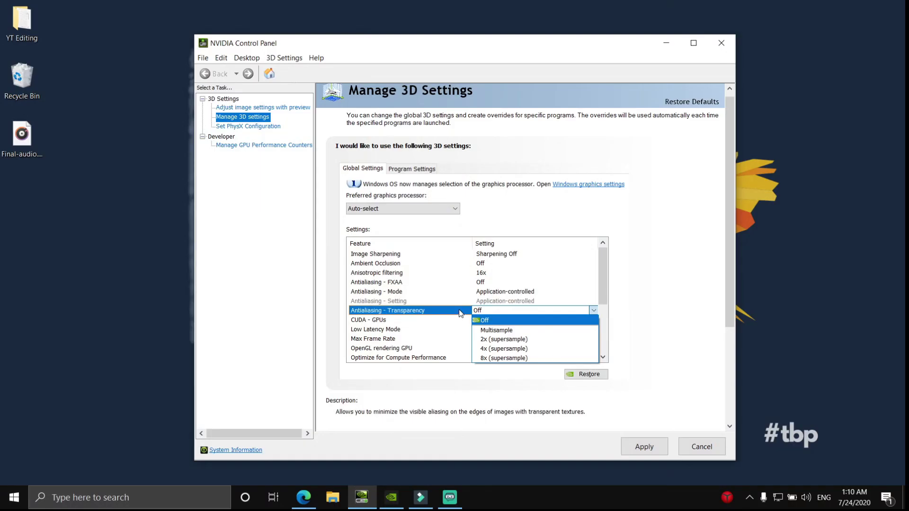
pyautogui.click(496, 321)
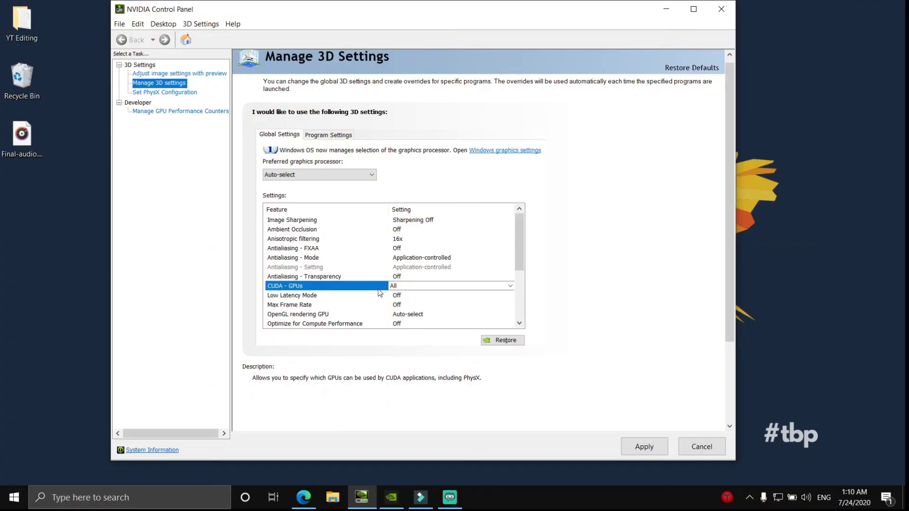
# Examine which graphics cards are enabled under CUDA - GPUs and close the list without changes
pyautogui.click(406, 286)
pyautogui.click(410, 287)
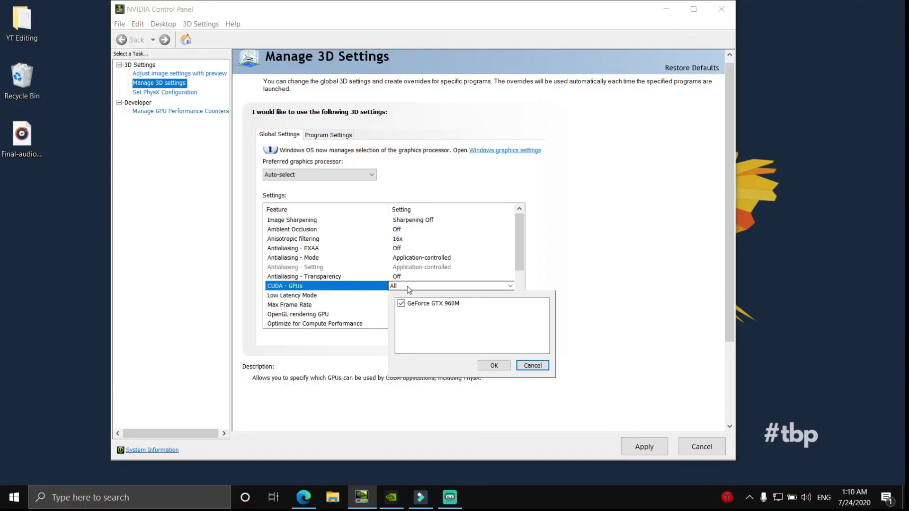
pyautogui.click(407, 286)
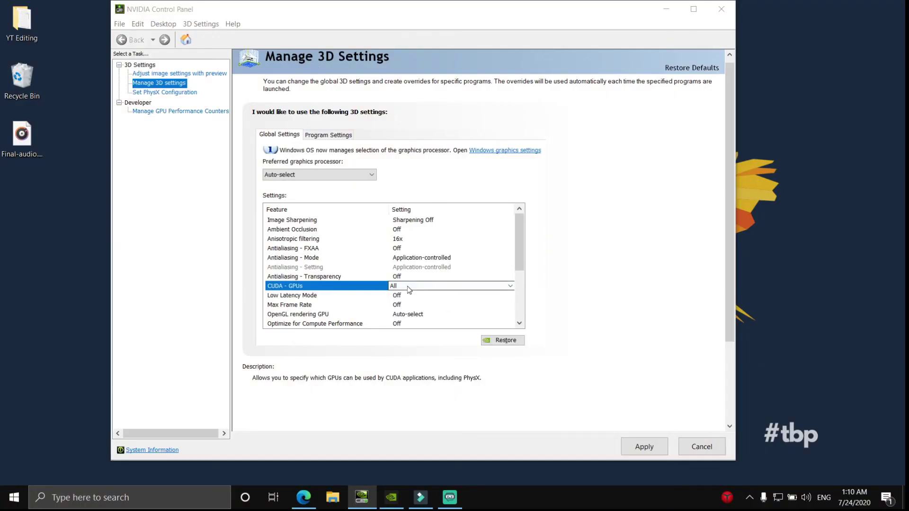
pyautogui.click(408, 287)
pyautogui.click(409, 288)
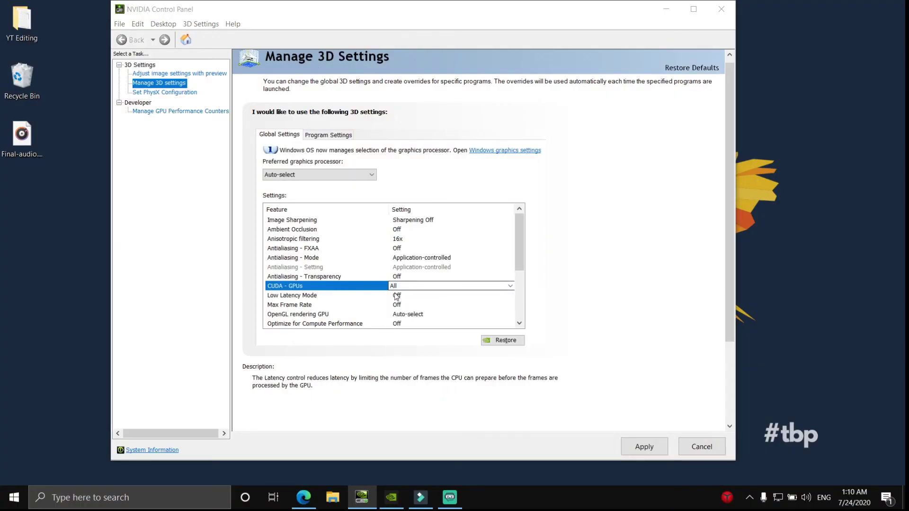
# Examine the options available for Low Latency Mode and close the list without changes
pyautogui.click(342, 297)
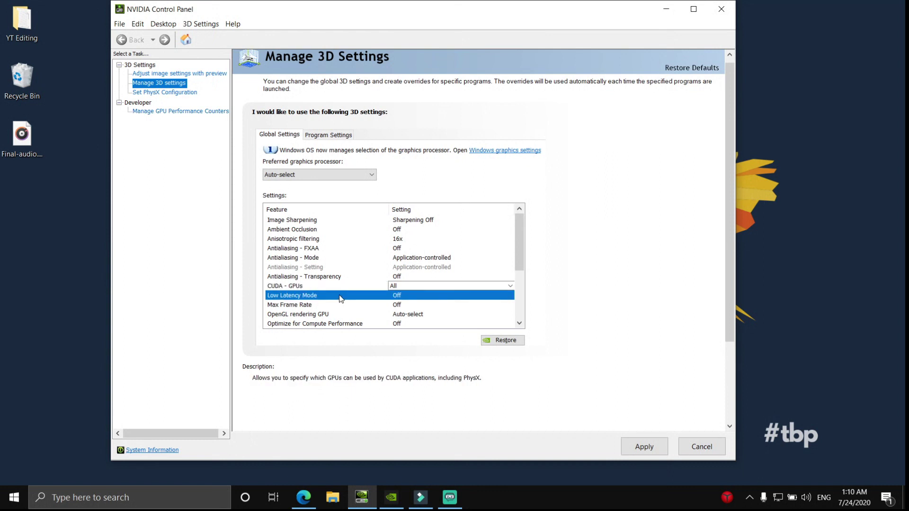
pyautogui.click(412, 298)
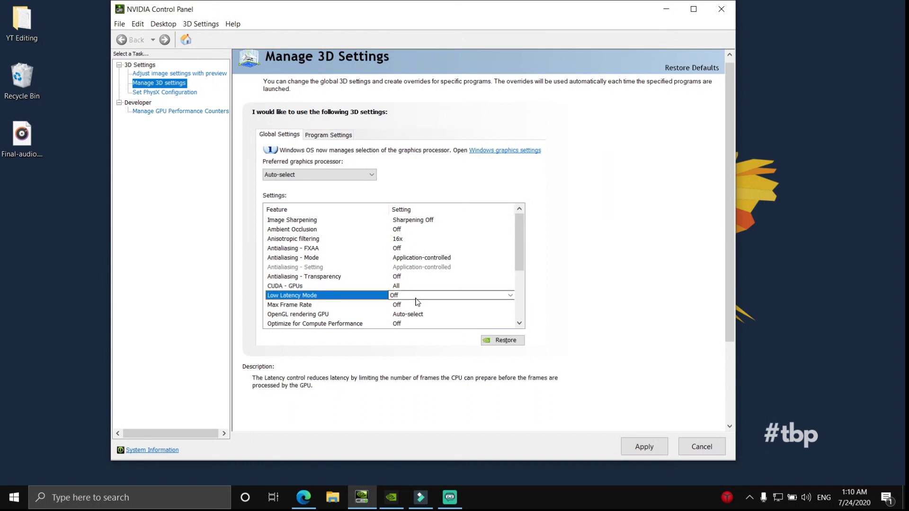
pyautogui.click(415, 297)
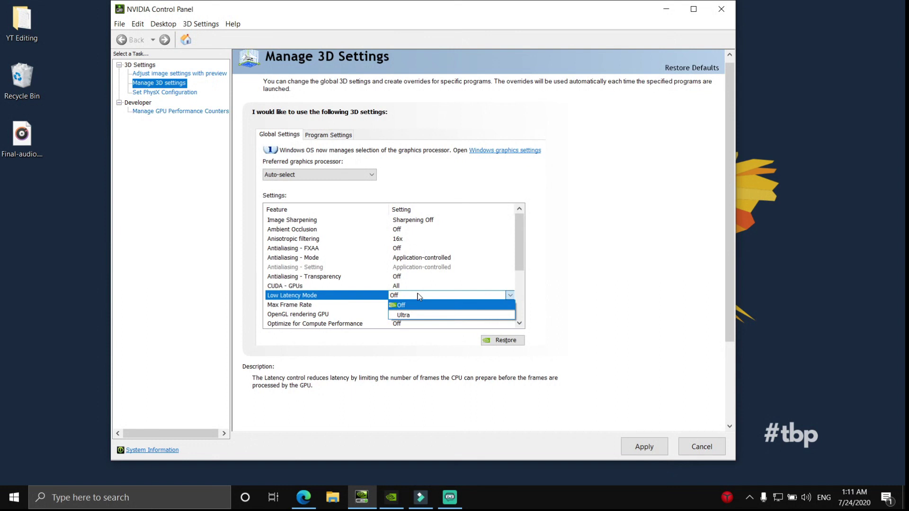
pyautogui.click(418, 296)
pyautogui.click(418, 297)
pyautogui.click(418, 296)
pyautogui.click(418, 296)
pyautogui.click(418, 296)
pyautogui.click(418, 297)
pyautogui.click(418, 296)
pyautogui.click(419, 296)
pyautogui.click(419, 297)
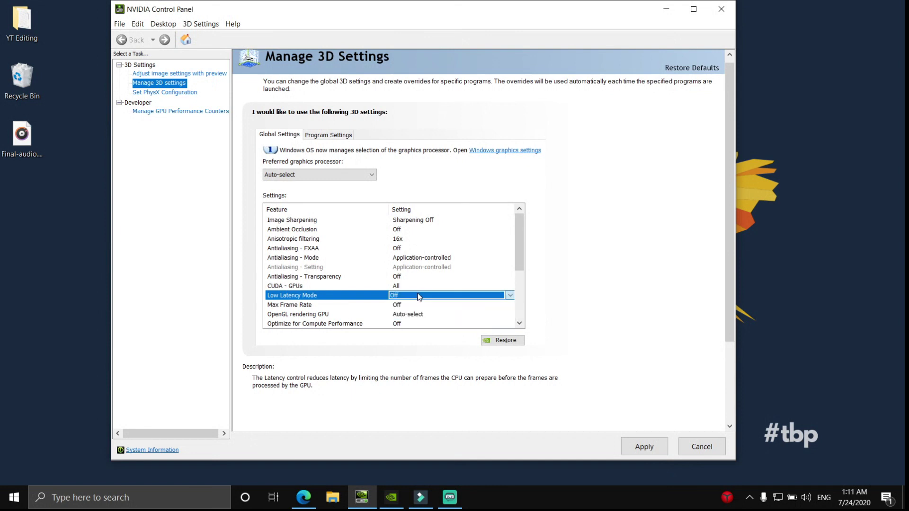
pyautogui.click(418, 296)
pyautogui.click(419, 296)
pyautogui.click(419, 296)
pyautogui.click(419, 296)
pyautogui.click(418, 297)
pyautogui.click(418, 296)
pyautogui.click(418, 297)
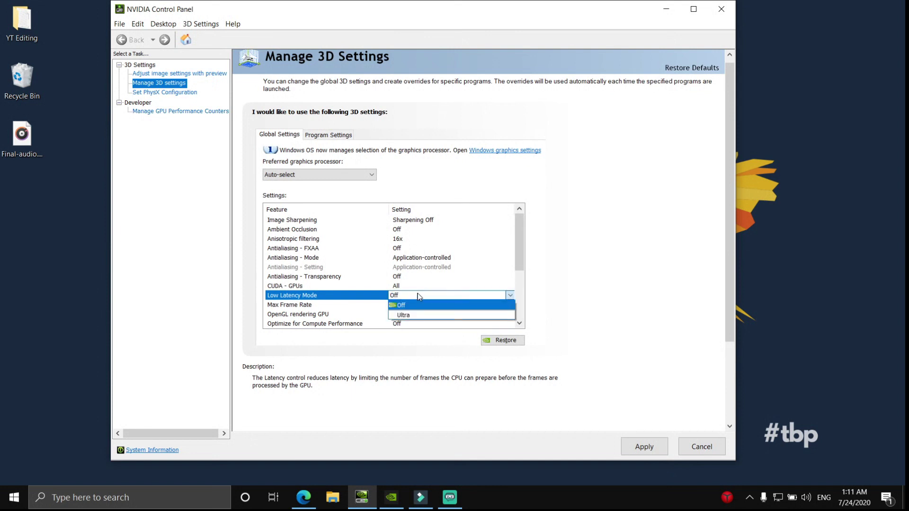
pyautogui.click(418, 296)
pyautogui.click(418, 296)
pyautogui.click(418, 296)
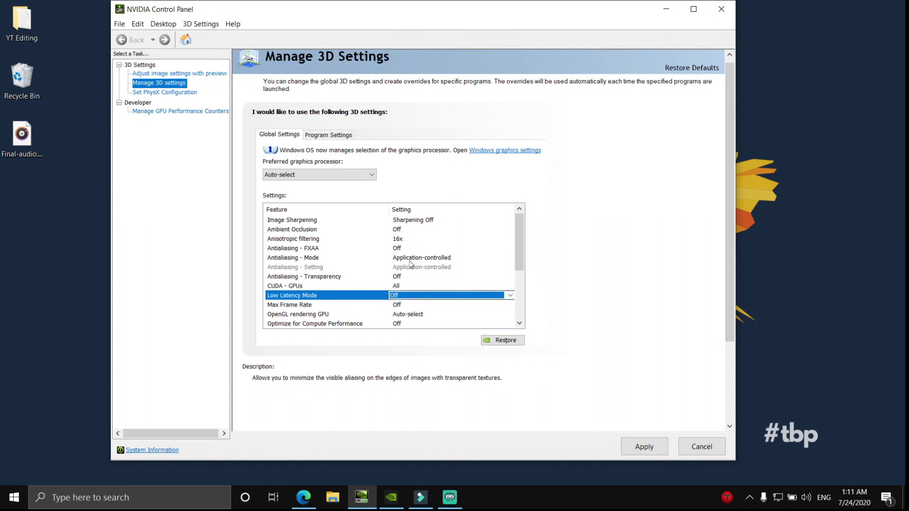
# Move the control panel window towards the desktop's left edge and select the Max Frame Rate feature
pyautogui.moveTo(422, 15); pyautogui.dragTo(362, 18)
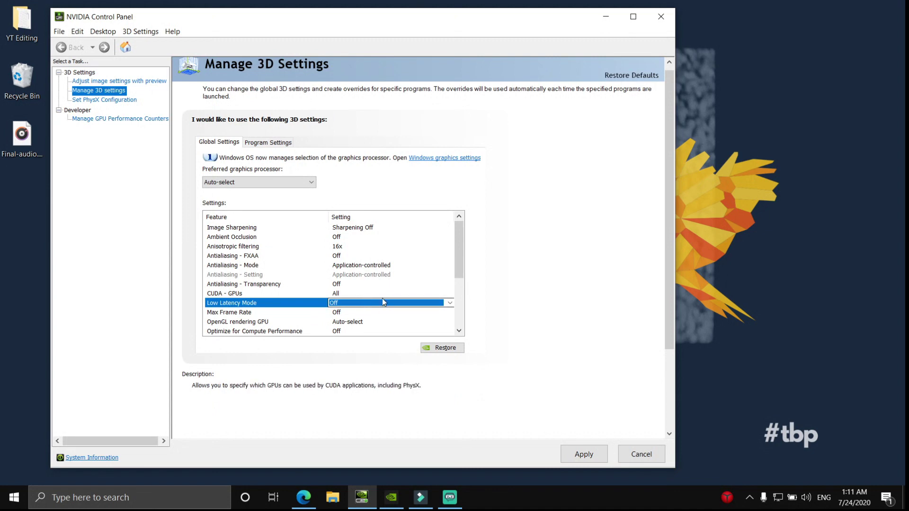
pyautogui.press('Up')
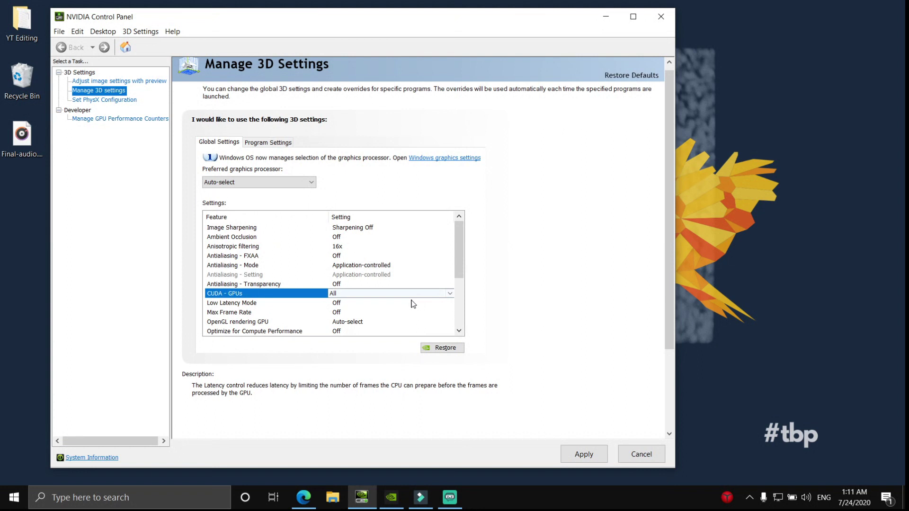
pyautogui.click(280, 308)
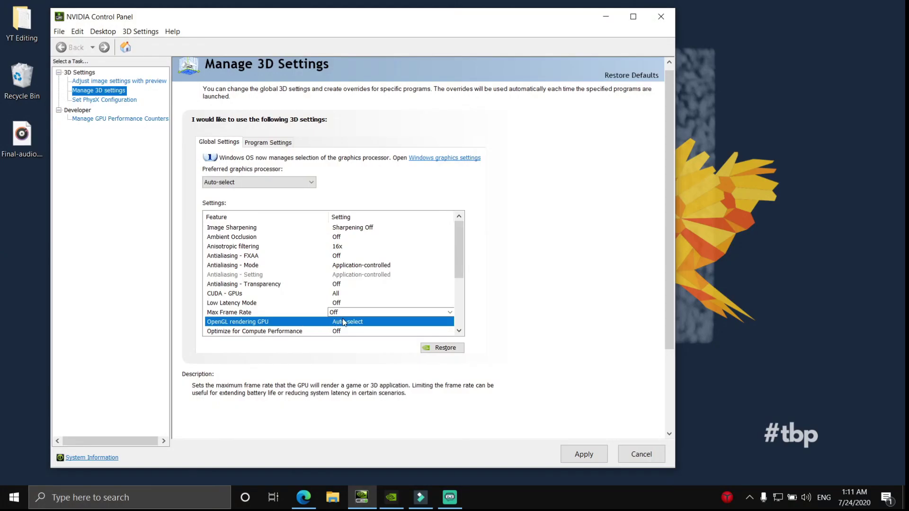
# Set OpenGL rendering GPU to Auto-select in the global 3D settings
pyautogui.click(356, 322)
pyautogui.click(370, 324)
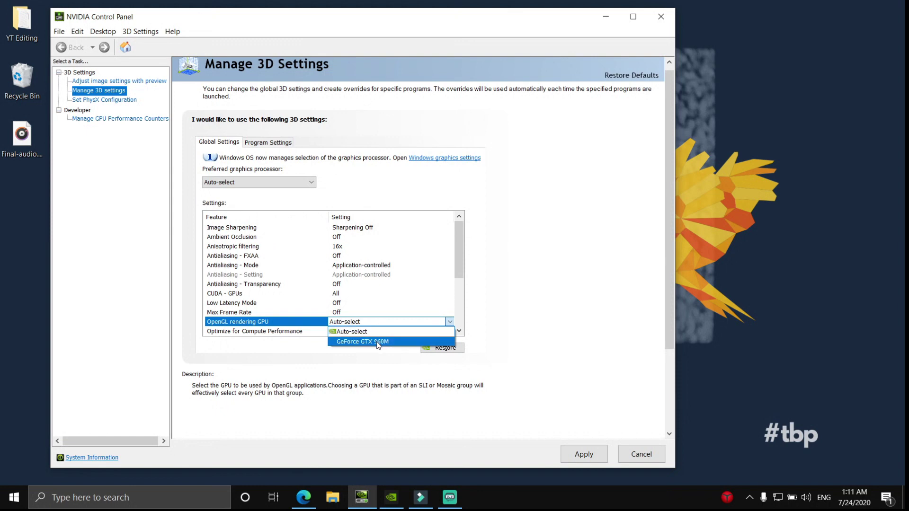
pyautogui.click(376, 335)
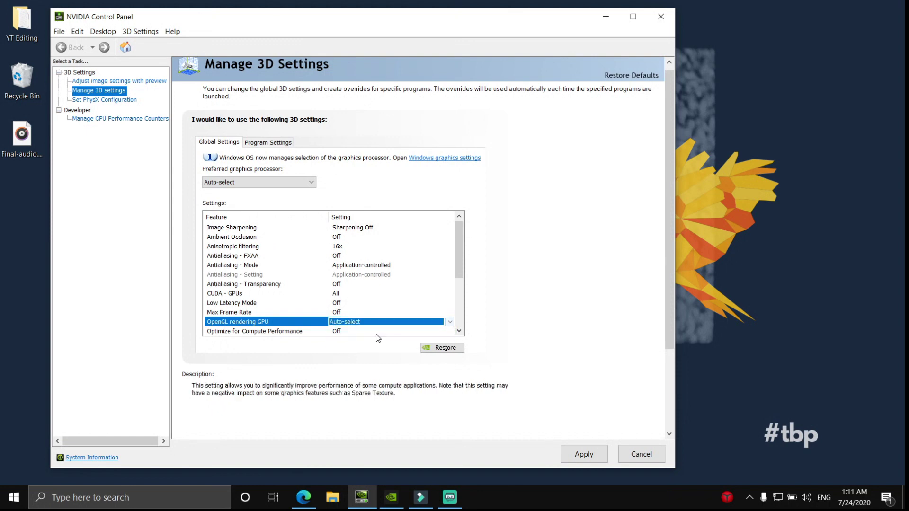
# Set Optimize for Compute Performance to Off in the global 3D settings
pyautogui.click(457, 334)
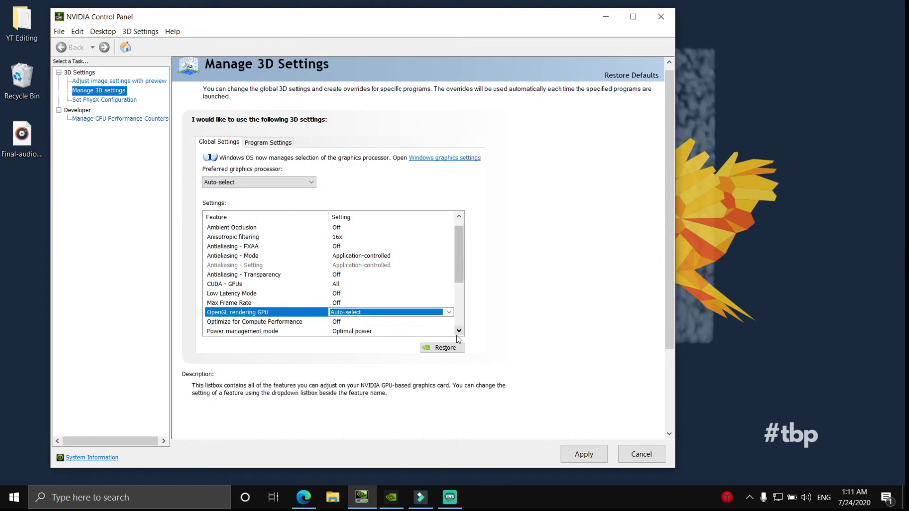
pyautogui.click(458, 334)
pyautogui.click(457, 334)
pyautogui.click(457, 333)
pyautogui.click(458, 334)
pyautogui.click(456, 333)
pyautogui.click(457, 333)
pyautogui.click(457, 333)
pyautogui.click(458, 333)
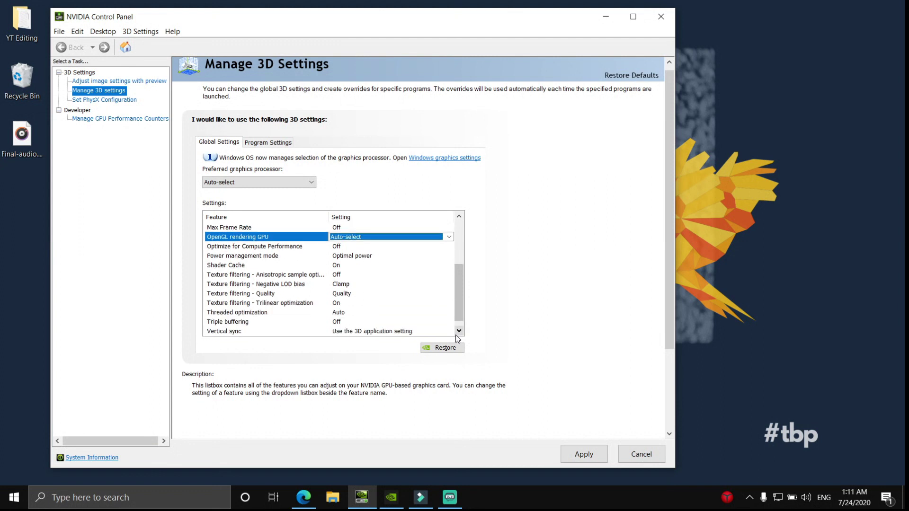
pyautogui.click(458, 334)
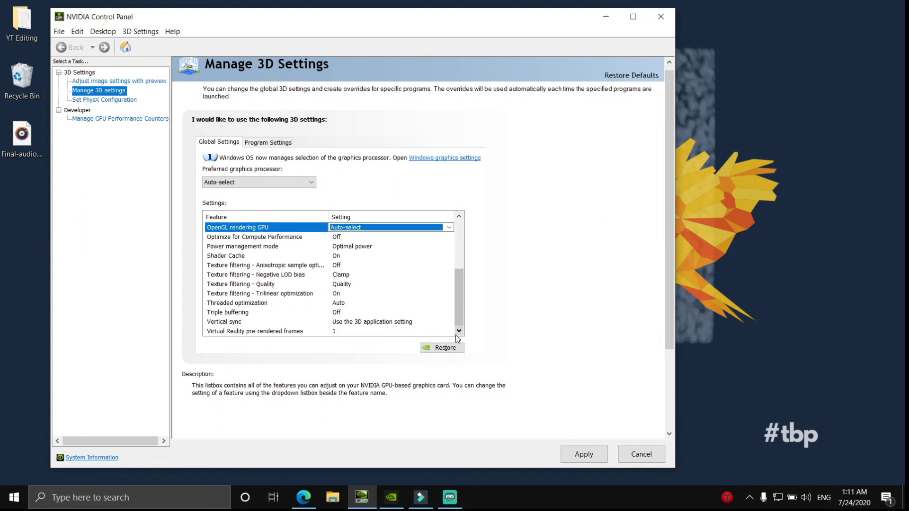
pyautogui.click(291, 239)
pyautogui.click(346, 237)
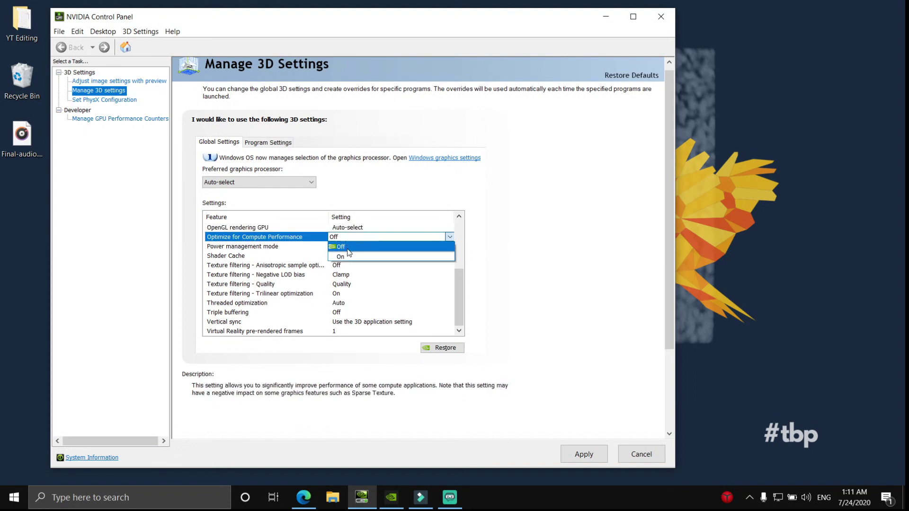
pyautogui.click(347, 246)
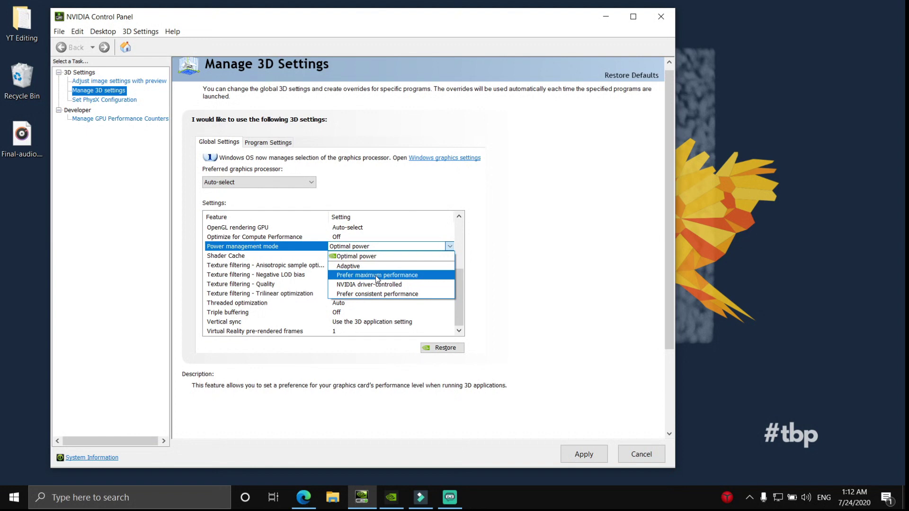
# Set Power management mode to Optimal power and Shader Cache to On in the global settings
pyautogui.click(354, 257)
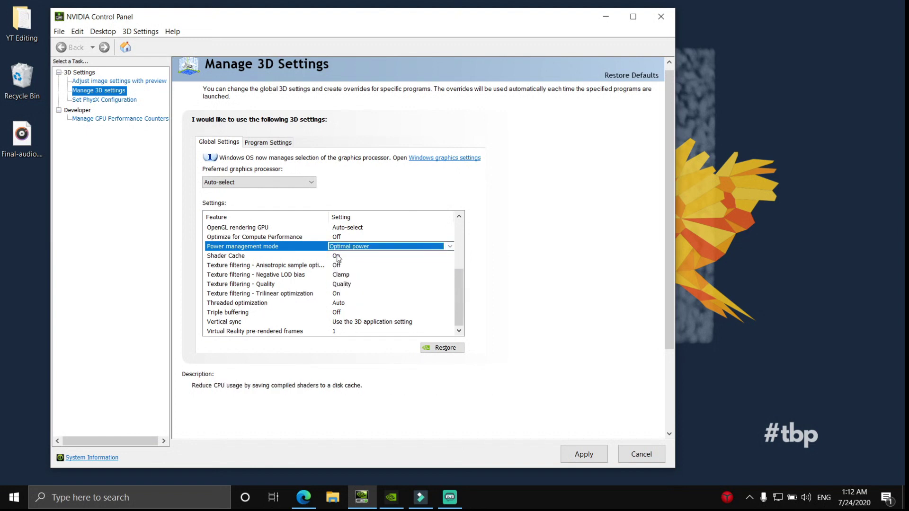
pyautogui.click(344, 258)
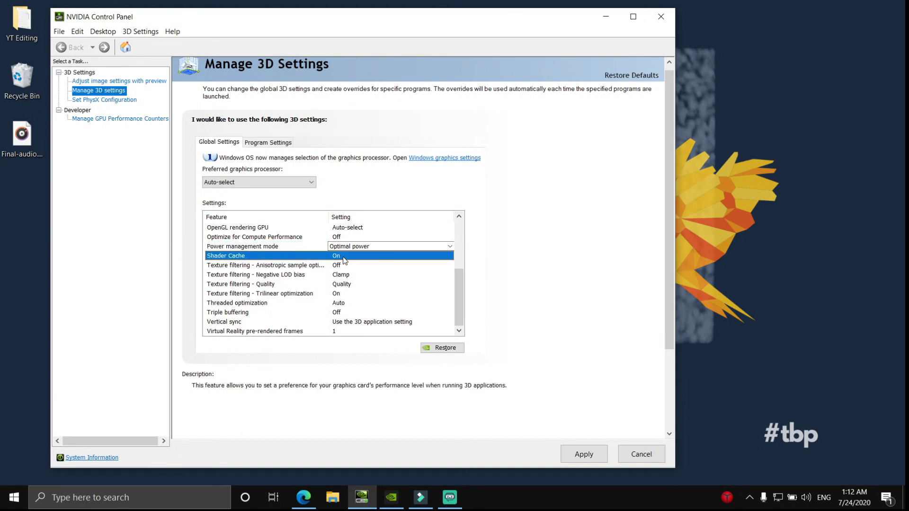
pyautogui.click(344, 257)
pyautogui.click(347, 257)
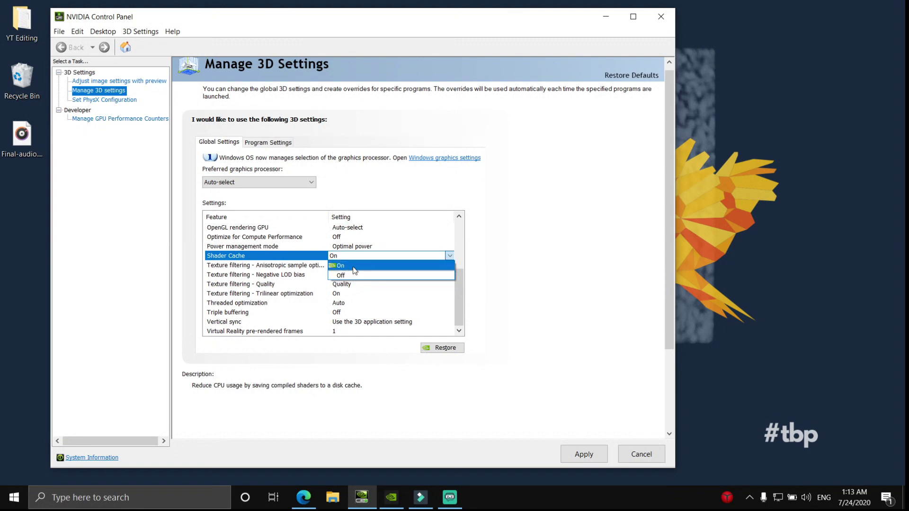
pyautogui.click(354, 266)
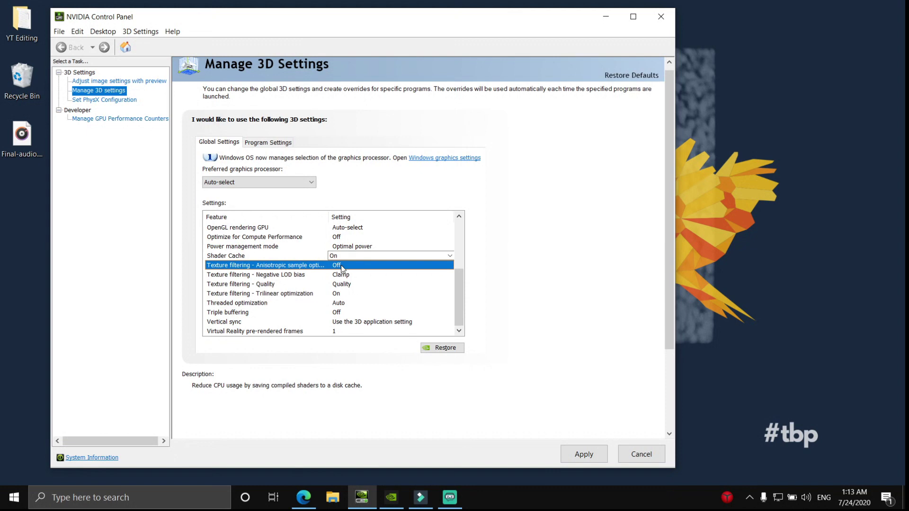
# Set Texture filtering - Anisotropic sample optimization to Off and Texture filtering - Negative LOD bias to Clamp
pyautogui.click(355, 267)
pyautogui.click(355, 268)
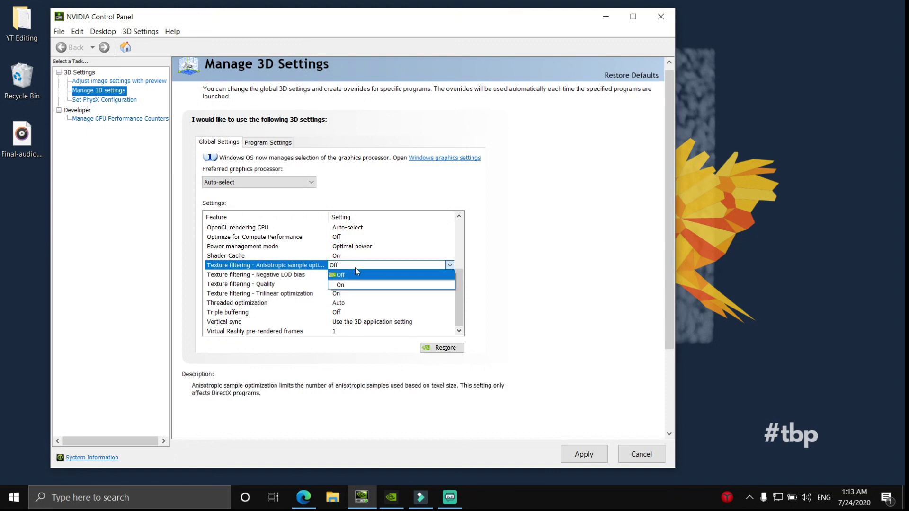
pyautogui.click(352, 276)
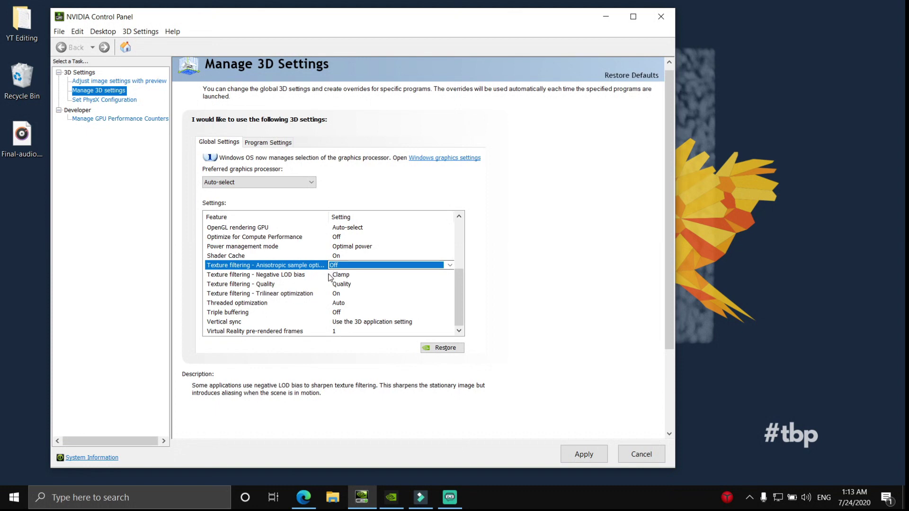
pyautogui.click(340, 277)
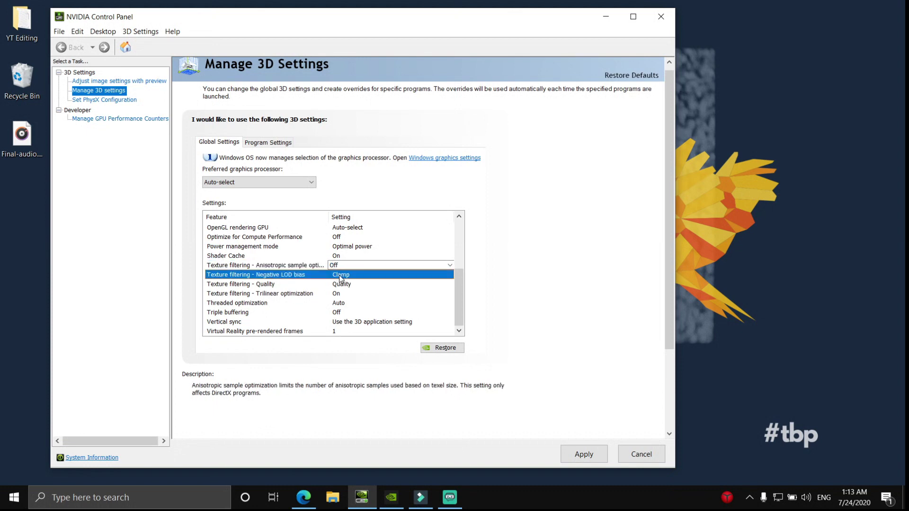
pyautogui.click(351, 278)
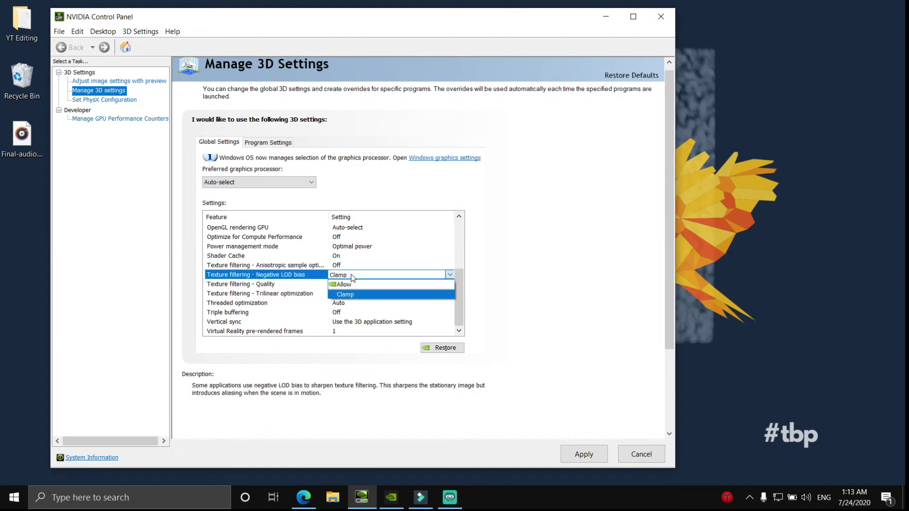
pyautogui.click(343, 295)
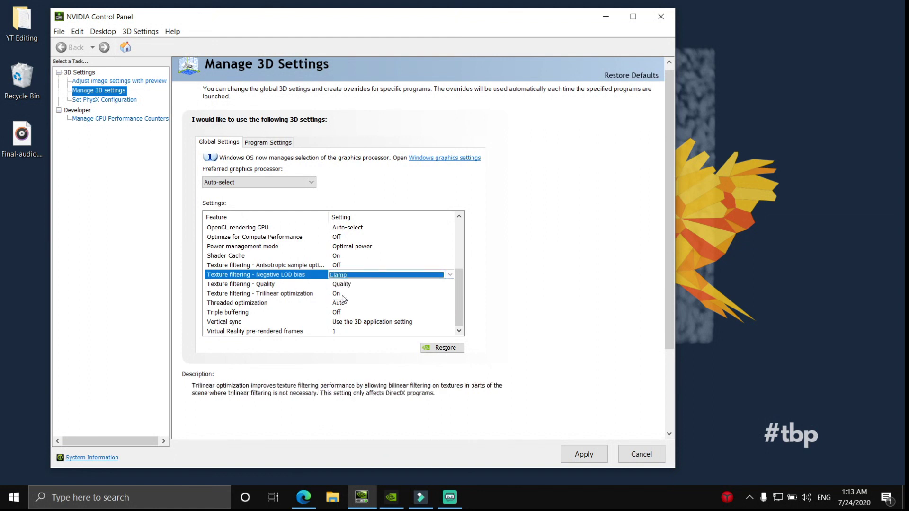
# Review the Texture filtering - Quality and Texture filtering - Trilinear optimization features without changing them
pyautogui.click(316, 287)
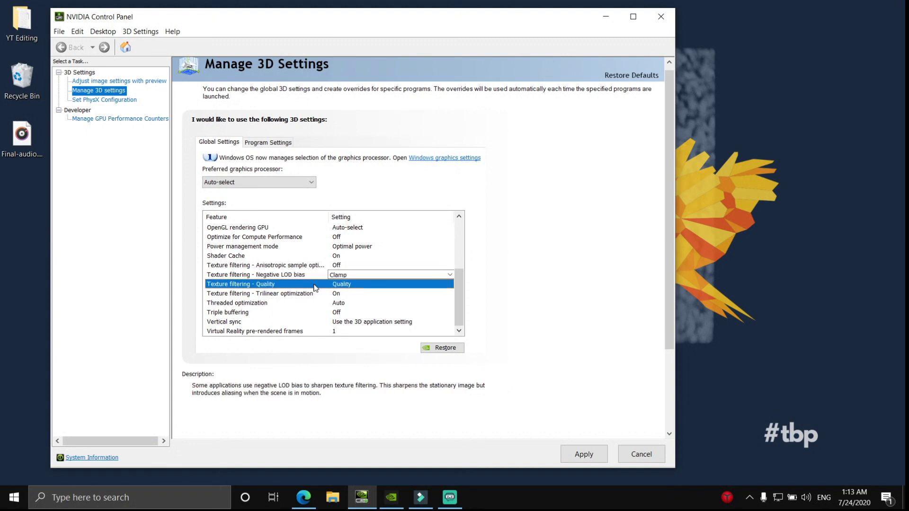
pyautogui.click(353, 285)
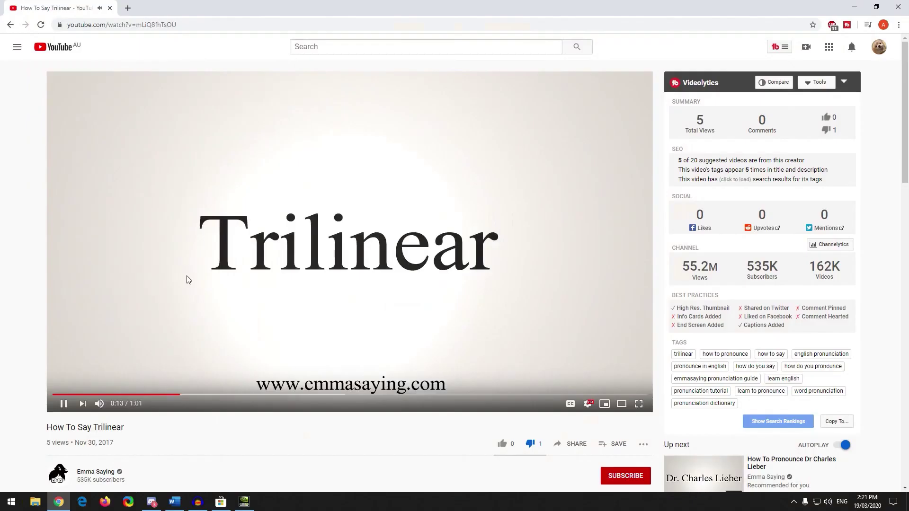
pyautogui.click(187, 278)
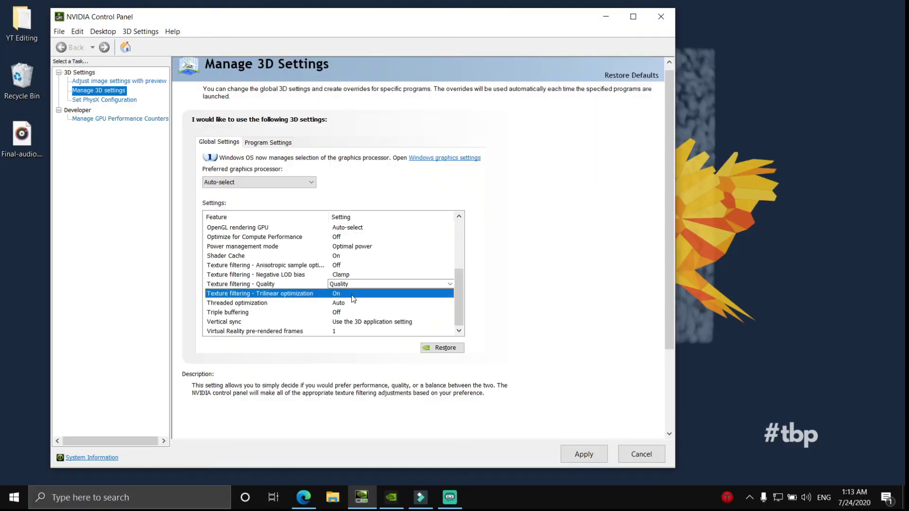
pyautogui.click(352, 297)
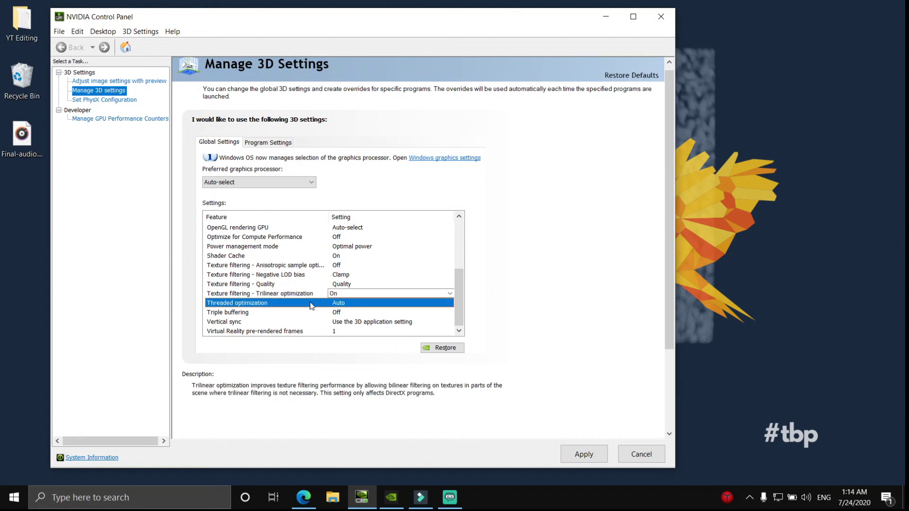
# Set Threaded optimization to Auto in the global 3D settings
pyautogui.click(349, 308)
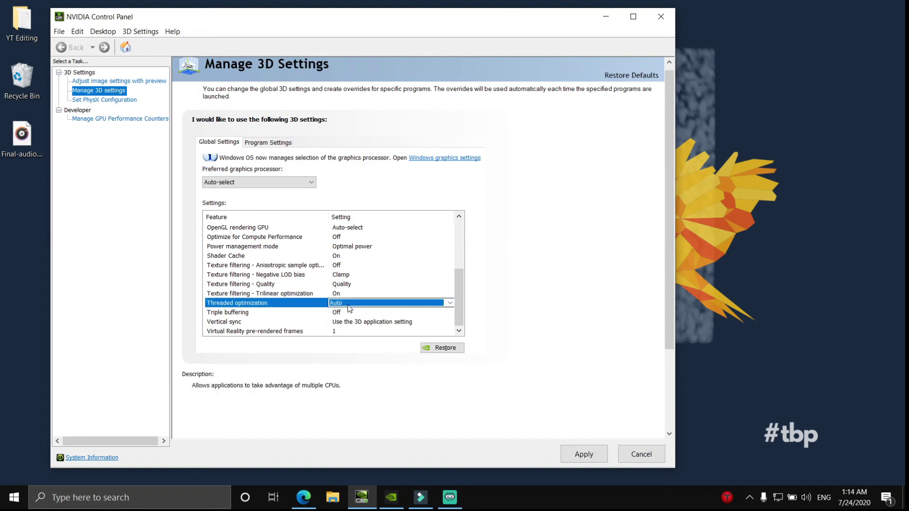
pyautogui.click(349, 306)
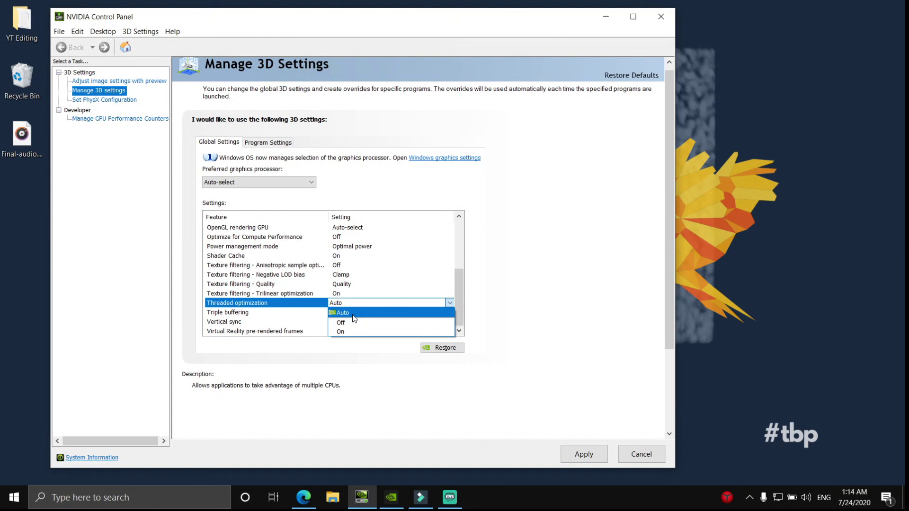
pyautogui.click(353, 314)
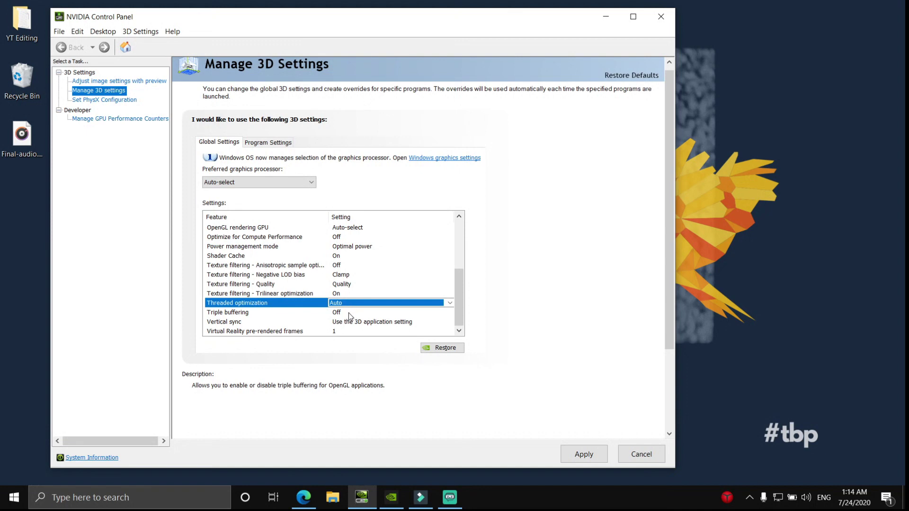
# Set Triple buffering to Off and select the Vertical sync feature
pyautogui.click(348, 313)
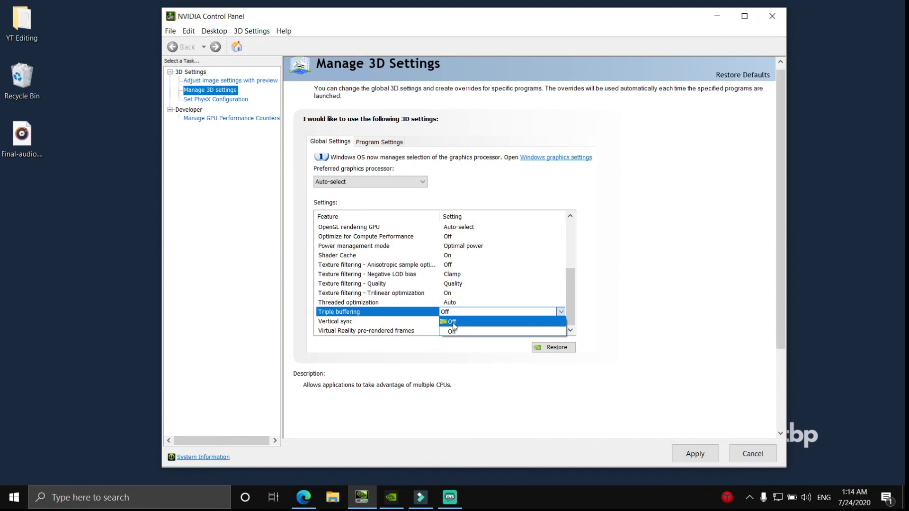
pyautogui.click(452, 322)
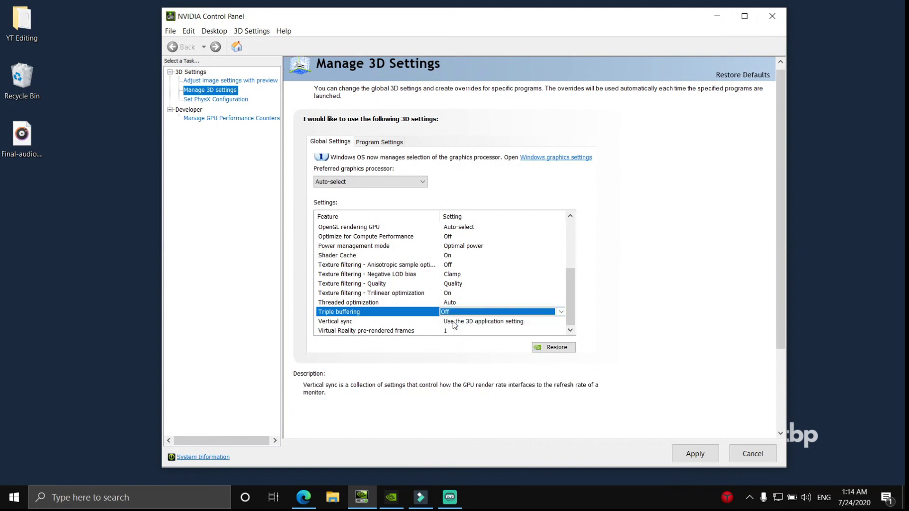
pyautogui.click(452, 322)
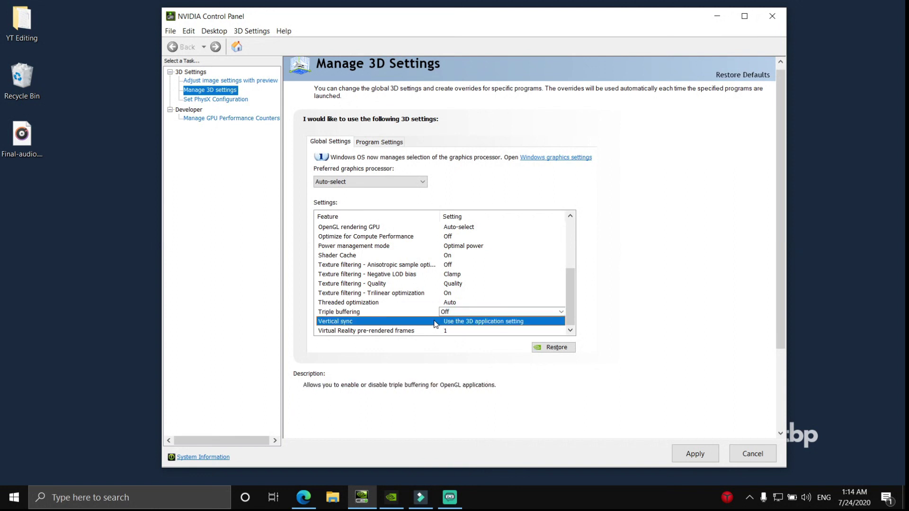
# Set Vertical sync to Use the 3D application setting and Virtual Reality pre-rendered frames to 1
pyautogui.click(457, 323)
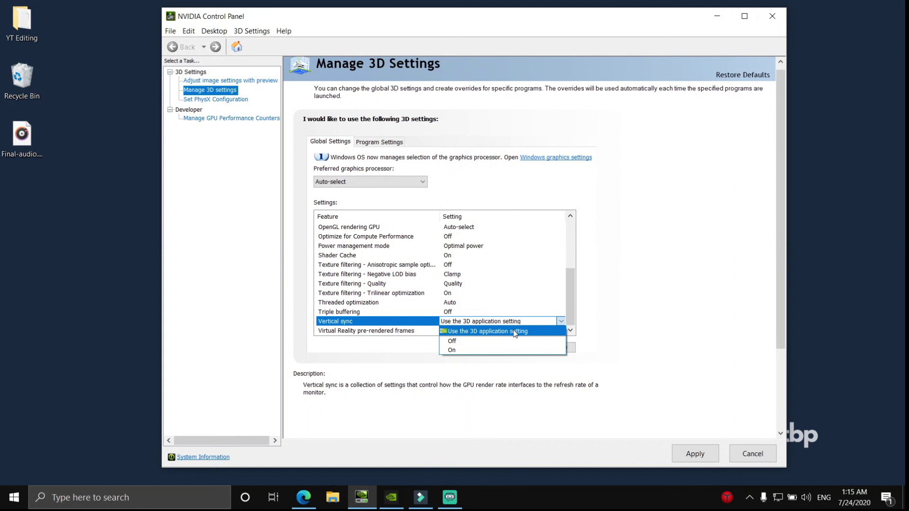
pyautogui.click(515, 332)
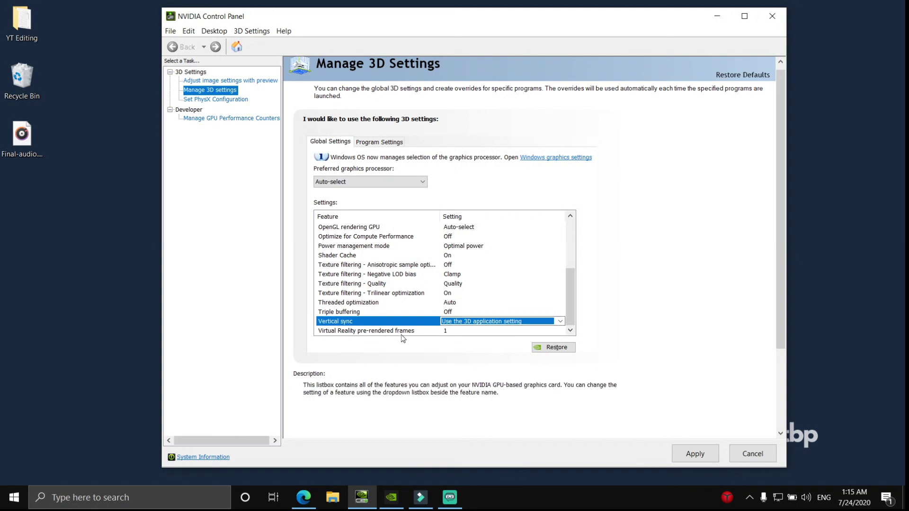
pyautogui.click(419, 332)
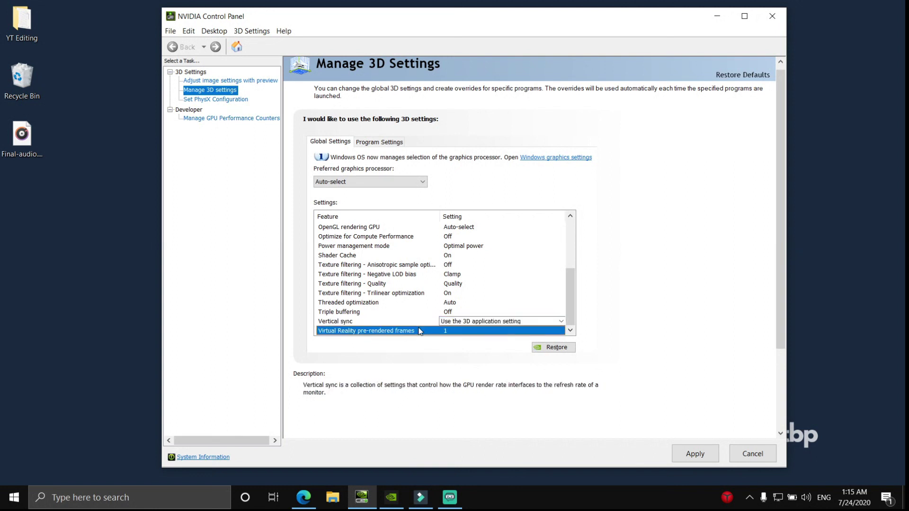
pyautogui.click(456, 331)
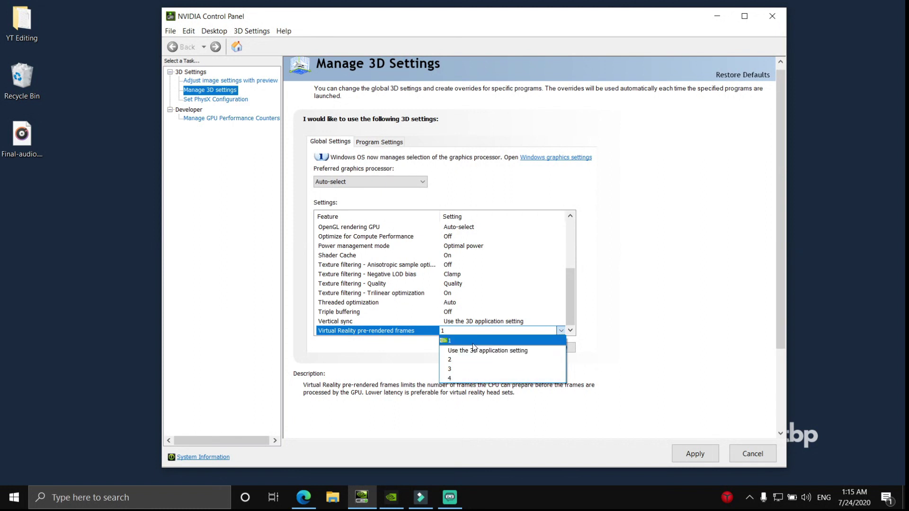
pyautogui.click(462, 340)
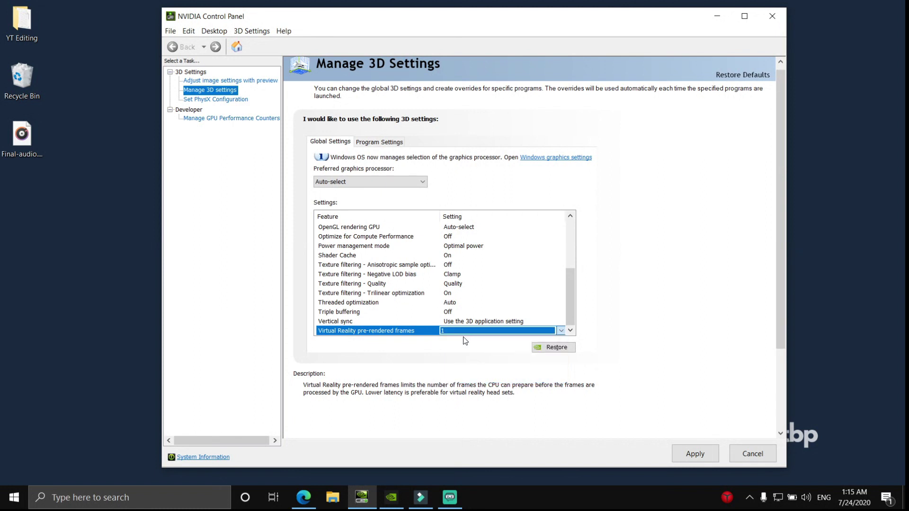
# Look through the whole list of global 3D features and their chosen settings, from Image Sharpening to Virtual Reality pre-rendered frames
pyautogui.scroll(5, 400, 279)
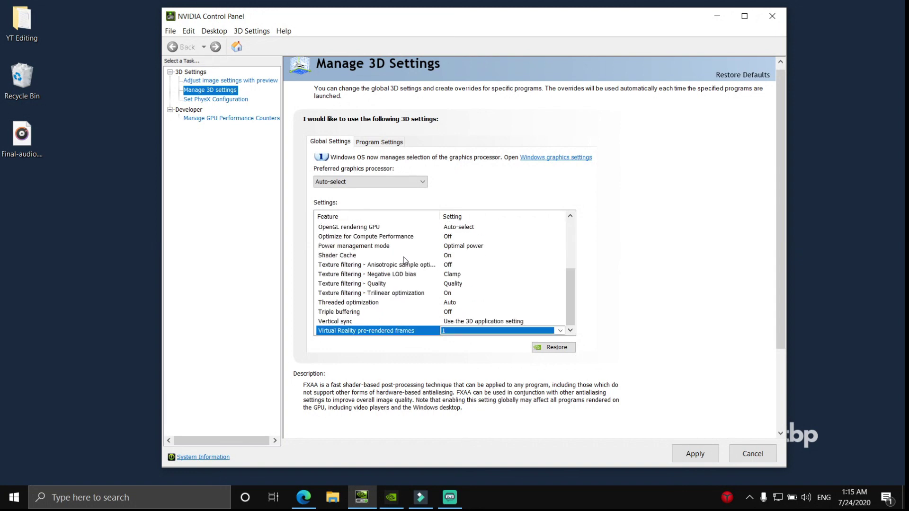
pyautogui.scroll(5, 402, 272)
pyautogui.scroll(1, 404, 270)
pyautogui.scroll(-4, 405, 270)
pyautogui.scroll(4, 405, 270)
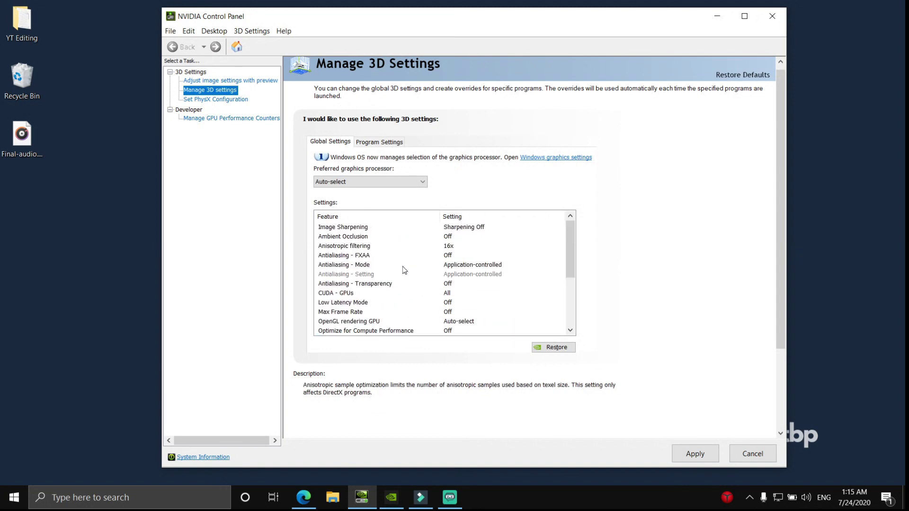
pyautogui.scroll(-4, 405, 270)
pyautogui.scroll(4, 404, 270)
pyautogui.scroll(-4, 404, 270)
pyautogui.scroll(4, 404, 270)
pyautogui.scroll(-4, 405, 271)
pyautogui.scroll(4, 404, 270)
pyautogui.scroll(-4, 405, 270)
pyautogui.scroll(2, 405, 270)
pyautogui.scroll(2, 405, 270)
pyautogui.scroll(-4, 404, 270)
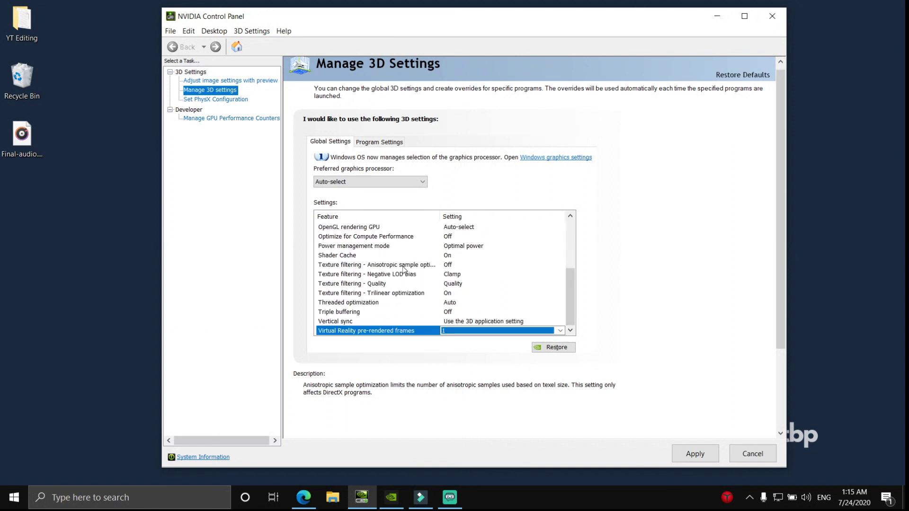
pyautogui.scroll(4, 404, 270)
pyautogui.scroll(-4, 405, 271)
pyautogui.scroll(4, 404, 270)
pyautogui.scroll(-4, 405, 270)
pyautogui.scroll(4, 405, 270)
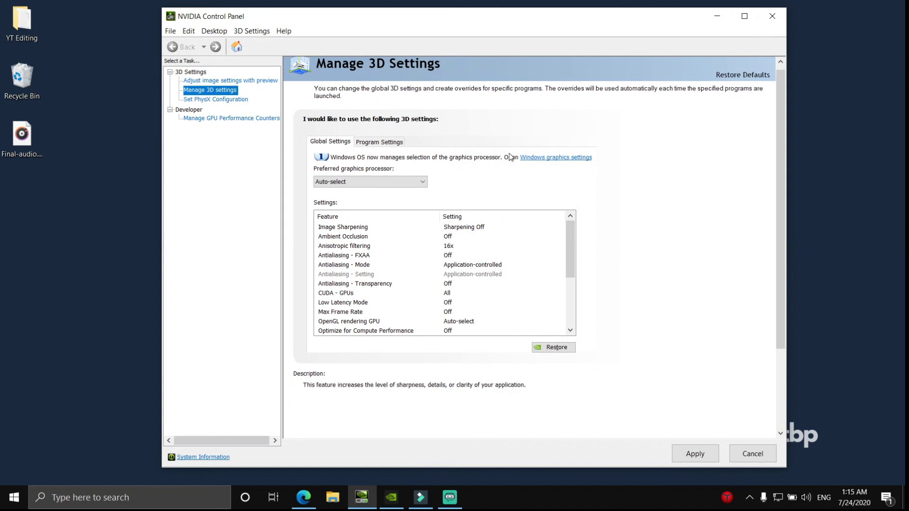
# Check the available options for the preferred graphics processor, keeping Auto-select
pyautogui.scroll(1, 509, 196)
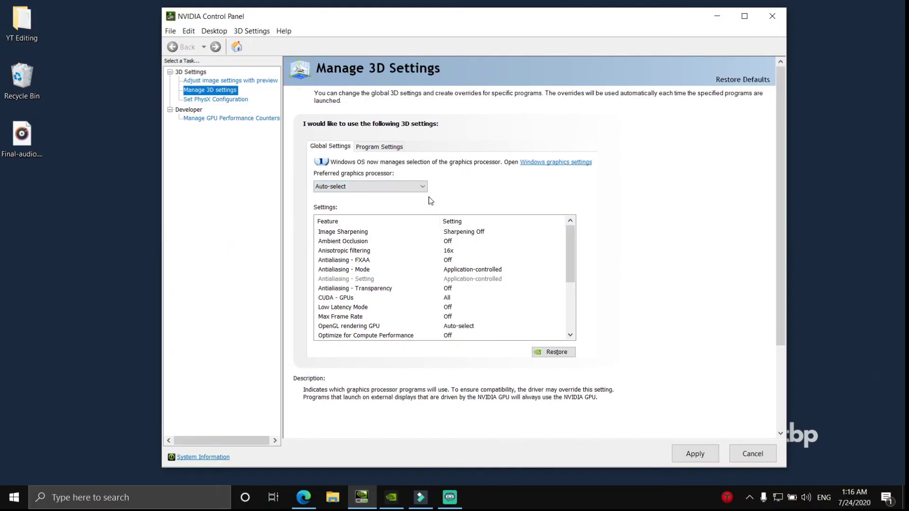
pyautogui.click(424, 190)
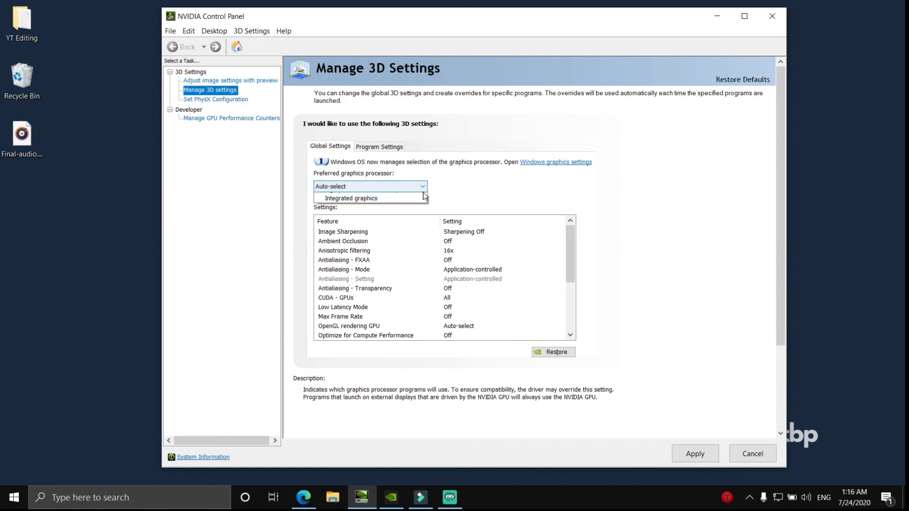
pyautogui.click(423, 197)
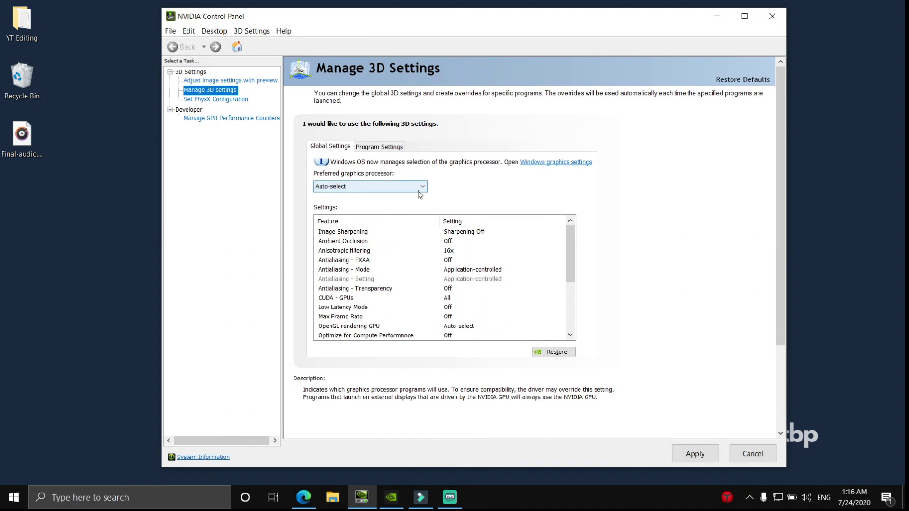
pyautogui.click(419, 194)
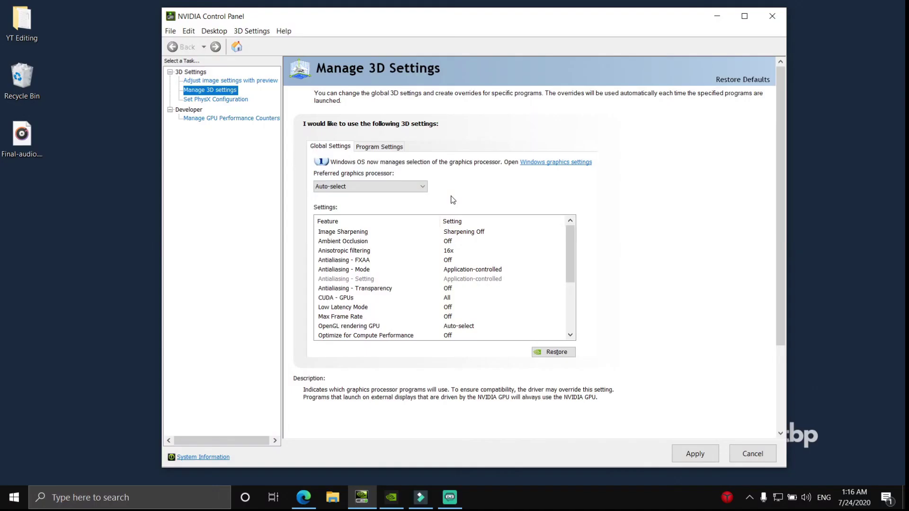
# Move the control panel window up the desktop so the 3D settings and the Apply option are fully on screen
pyautogui.scroll(-2, 463, 244)
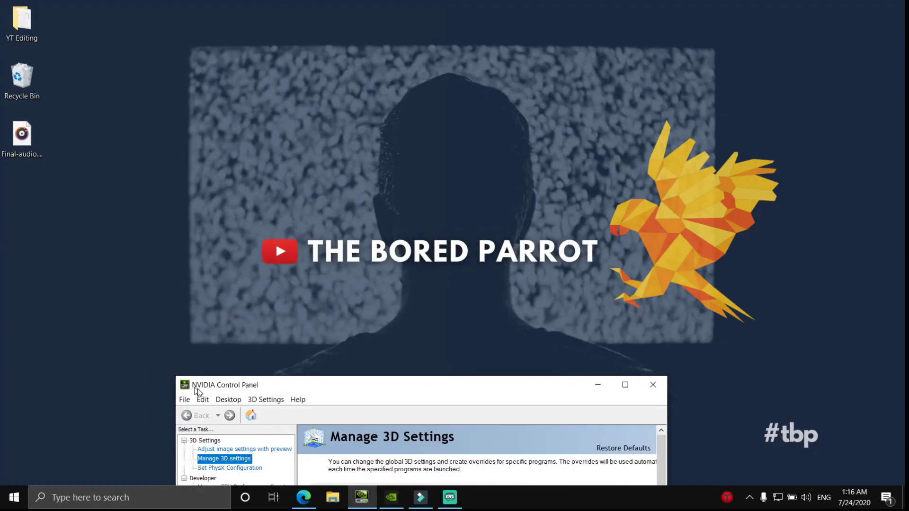
pyautogui.moveTo(194, 386); pyautogui.dragTo(168, 34)
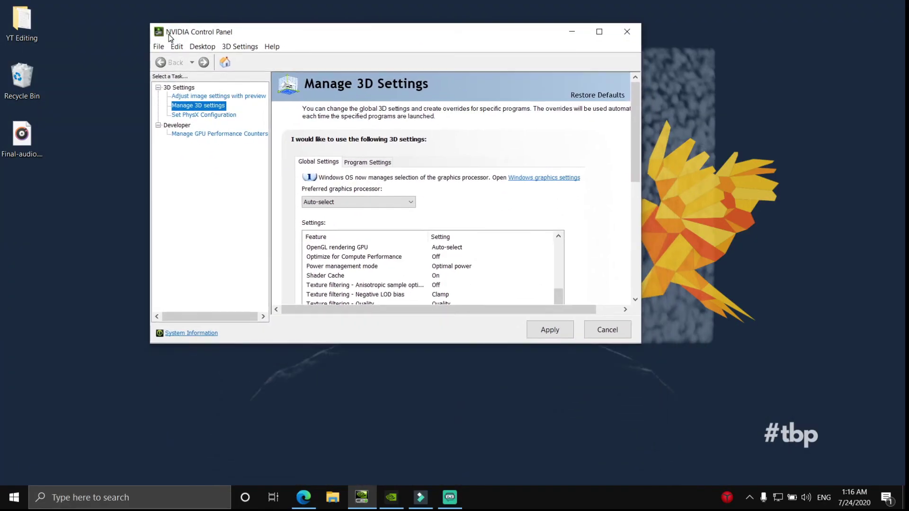